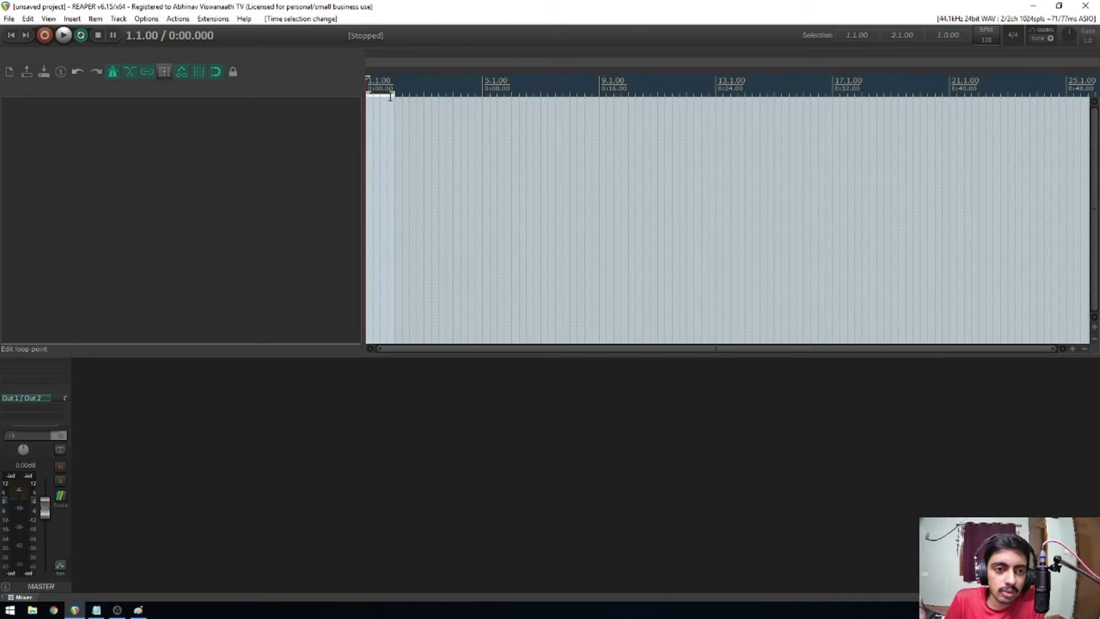
# Play the selected first bar as a loop and set the project tempo to 150 BPM.
pyautogui.press('space')
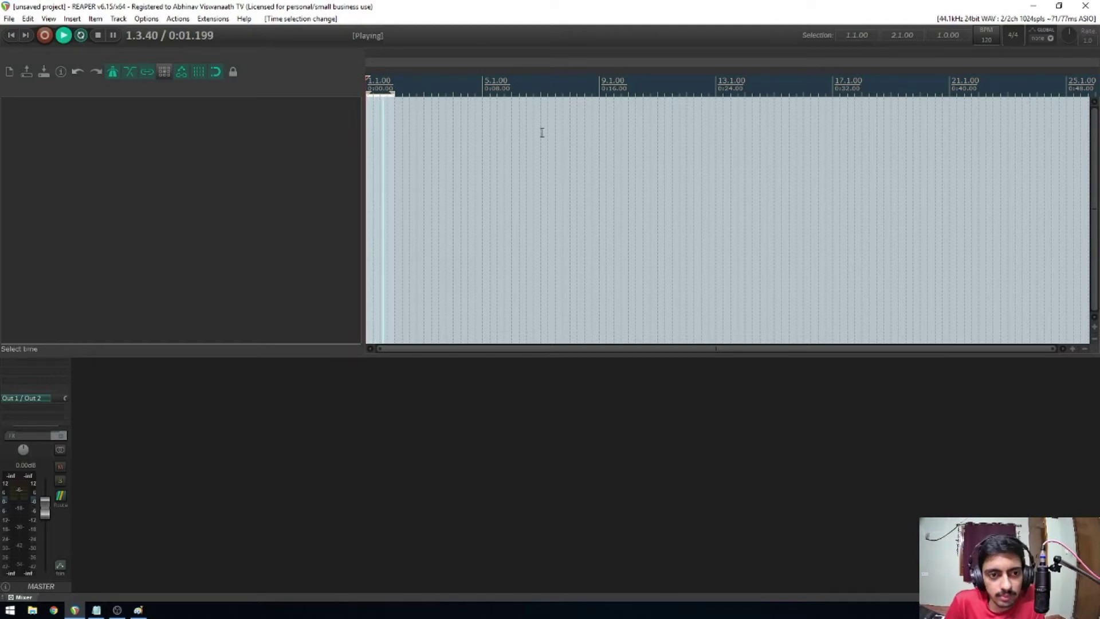
pyautogui.doubleClick(985, 39)
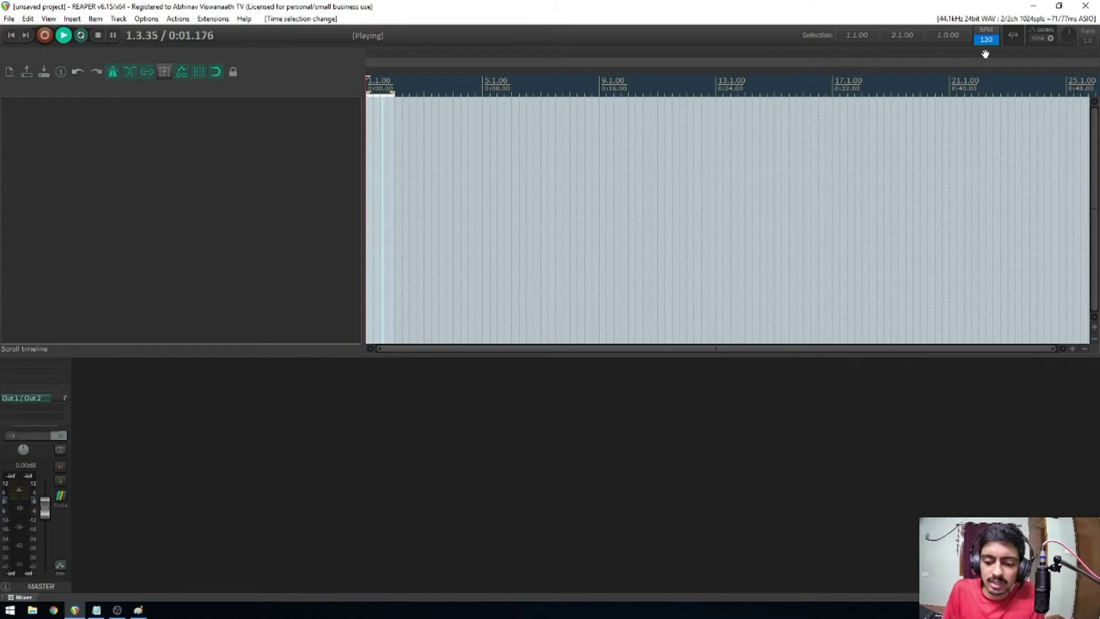
pyautogui.press('Return')
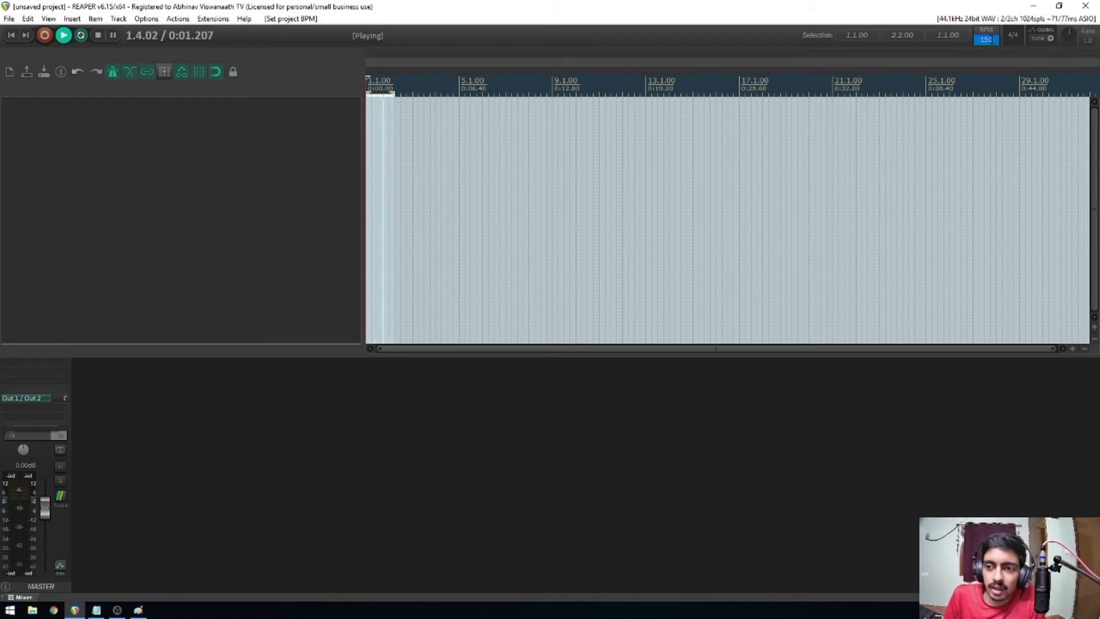
# Set the project tempo to 120 BPM and stop playback.
pyautogui.doubleClick(987, 38)
pyautogui.write('120')
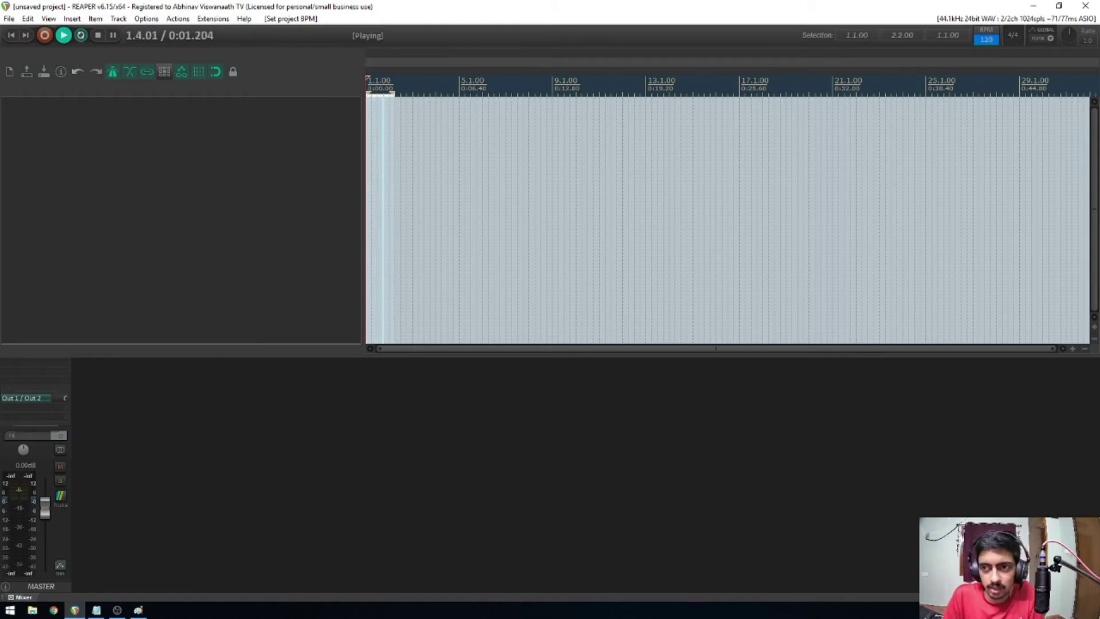
pyautogui.press('Return')
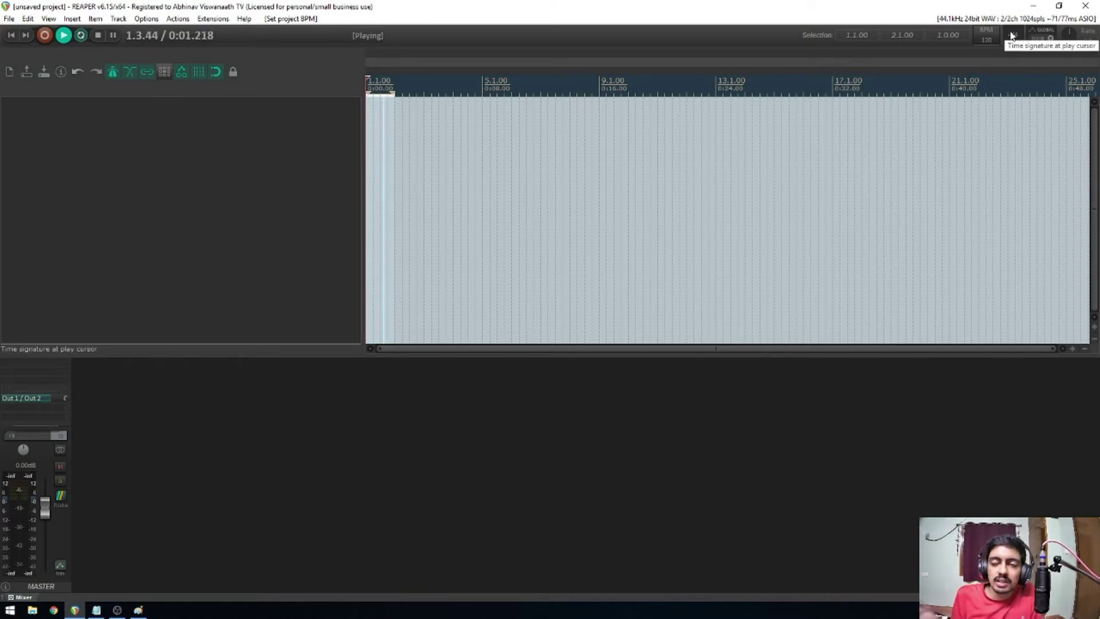
pyautogui.press('space')
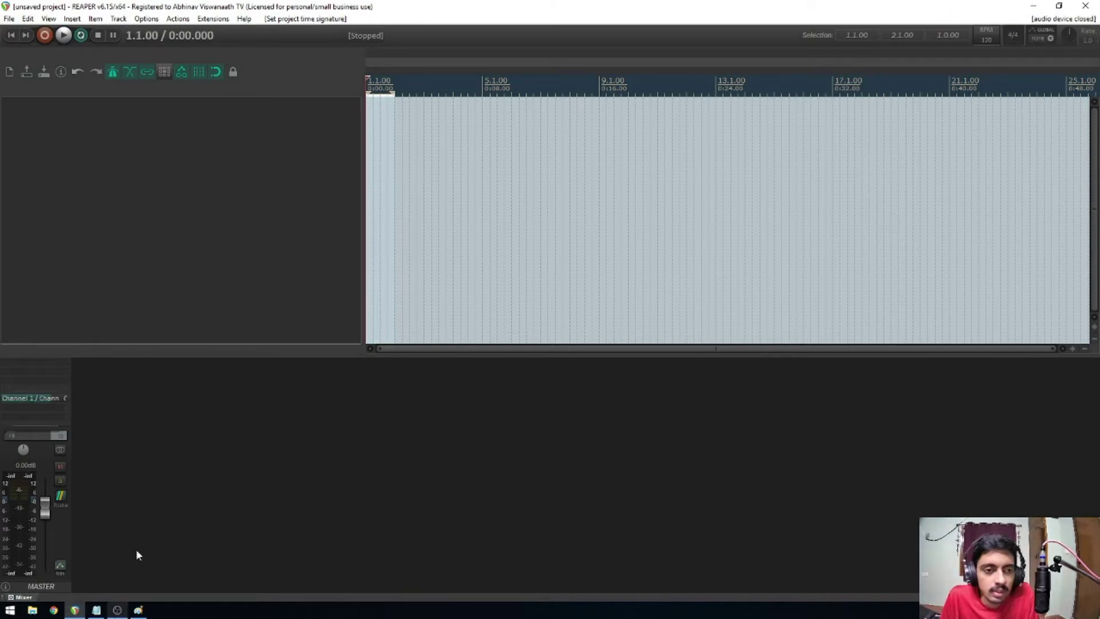
# Select the first bar on the timeline and tile the REAPER window beside the Paint drawing of four numbered boxes.
pyautogui.moveTo(368, 138); pyautogui.dragTo(401, 143)
pyautogui.click(146, 611)
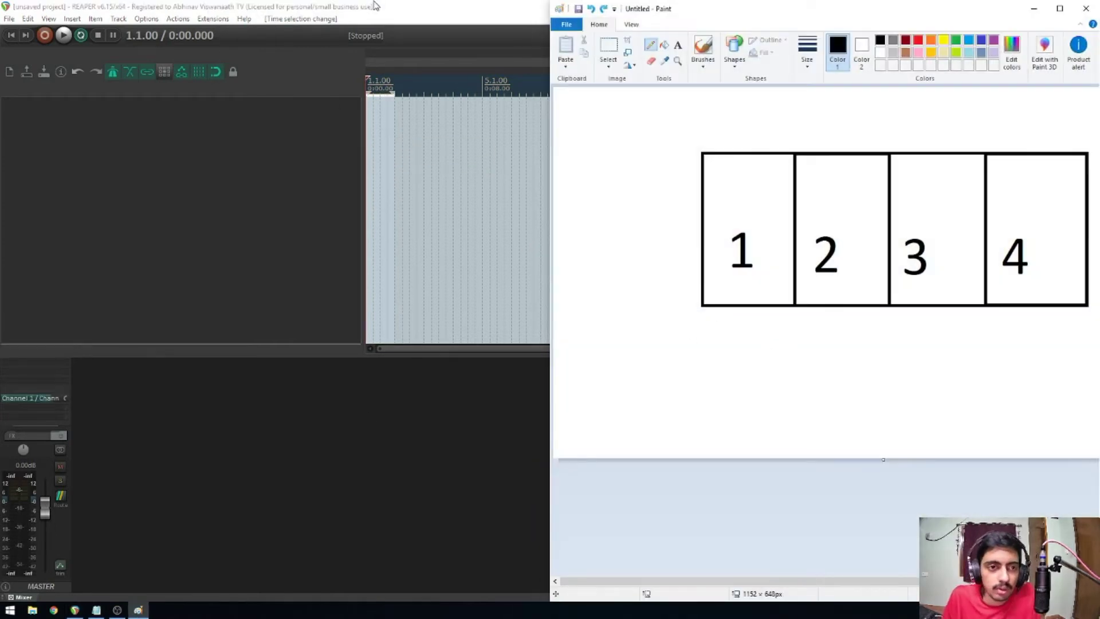
pyautogui.click(546, 22)
pyautogui.press('space')
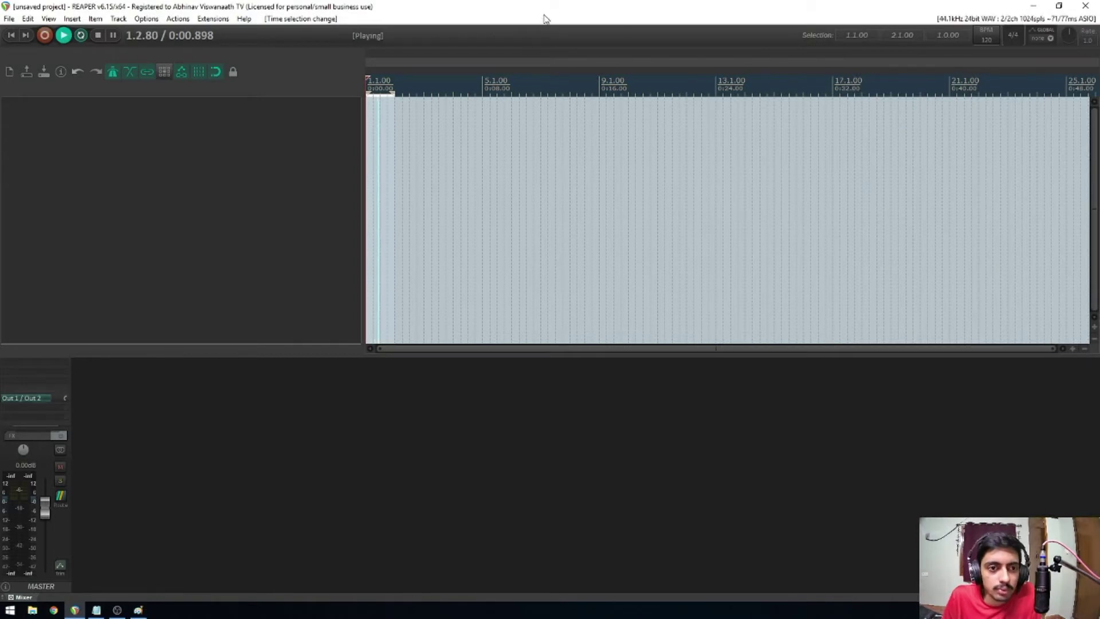
pyautogui.press('space')
pyautogui.moveTo(571, 8); pyautogui.dragTo(6, 172)
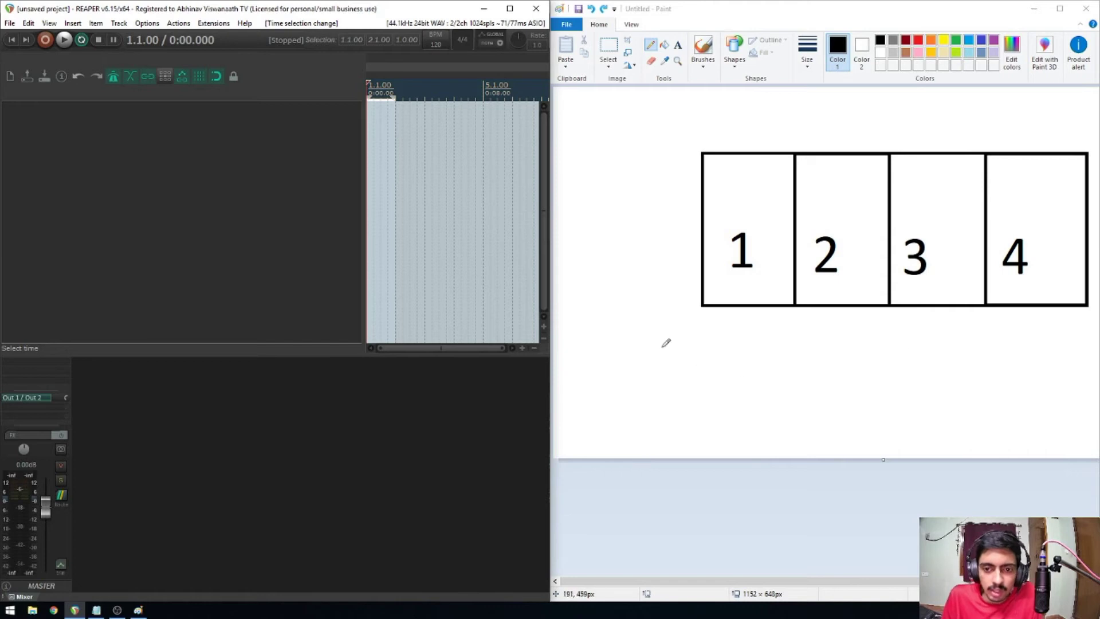
# In the Paint drawing, circle all four boxes and mark them 1, and bracket the first two boxes labelled 1/2.
pyautogui.moveTo(1066, 144)
pyautogui.mouseDown()
pyautogui.moveTo(650, 204)
pyautogui.moveTo(801, 336)
pyautogui.moveTo(1077, 244)
pyautogui.moveTo(1034, 138)
pyautogui.moveTo(1018, 133)
pyautogui.mouseUp()
pyautogui.moveTo(984, 100); pyautogui.dragTo(987, 132)
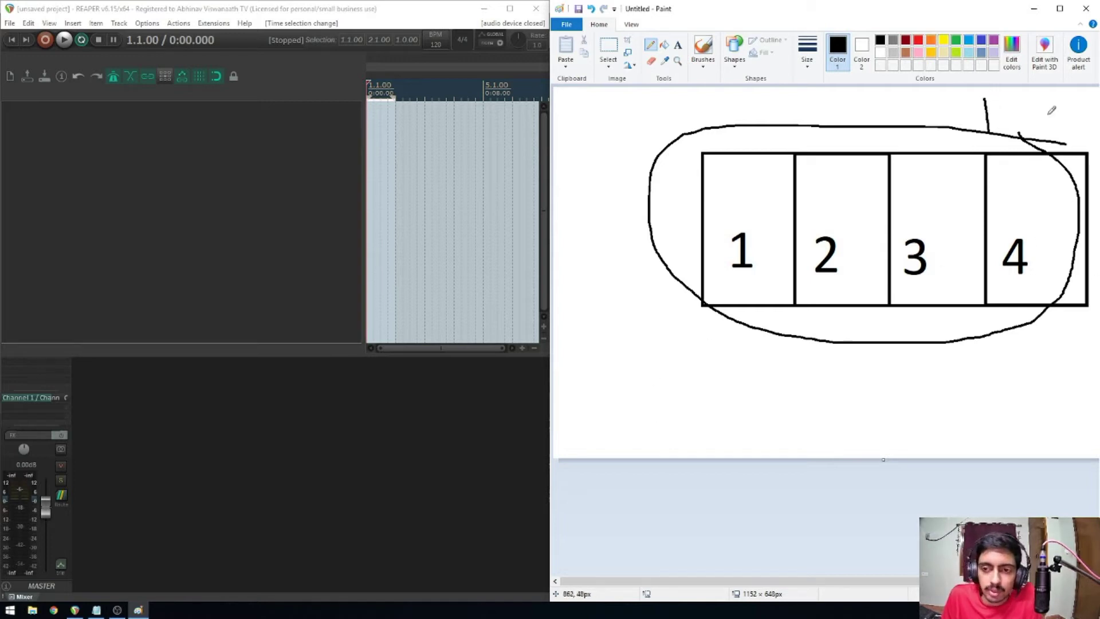
pyautogui.moveTo(845, 98)
pyautogui.mouseDown()
pyautogui.moveTo(900, 143)
pyautogui.moveTo(876, 335)
pyautogui.moveTo(738, 357)
pyautogui.moveTo(807, 387)
pyautogui.mouseUp()
pyautogui.moveTo(825, 366); pyautogui.dragTo(808, 407)
pyautogui.moveTo(821, 390); pyautogui.dragTo(849, 408)
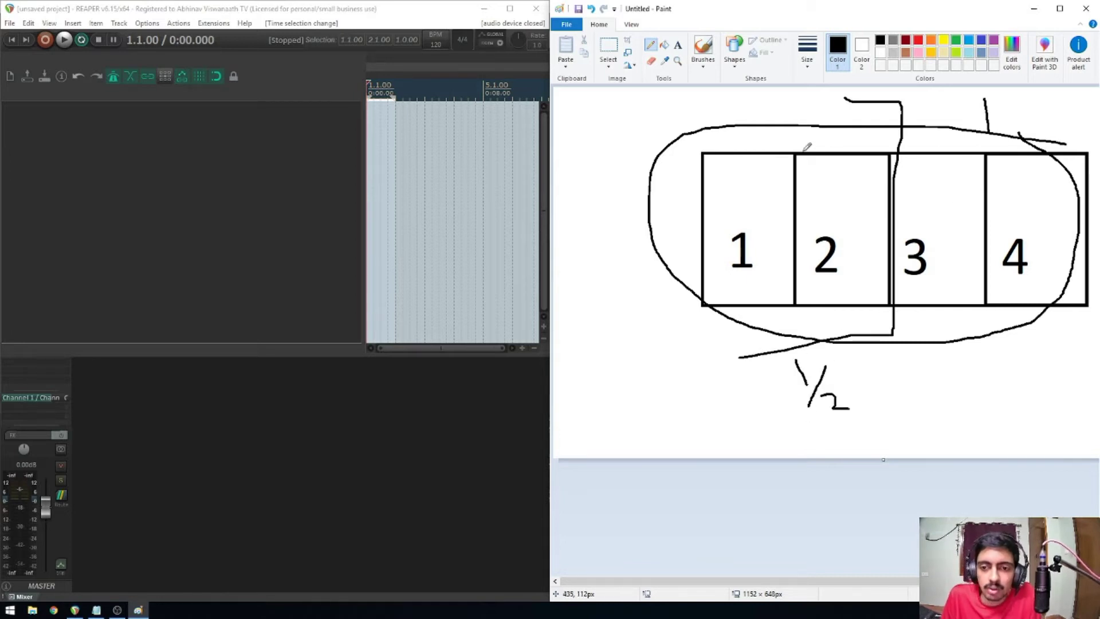
# Bracket the first box of the Paint drawing and label it 1/4.
pyautogui.moveTo(733, 95)
pyautogui.mouseDown()
pyautogui.moveTo(797, 106)
pyautogui.moveTo(800, 327)
pyautogui.moveTo(690, 352)
pyautogui.mouseUp()
pyautogui.moveTo(608, 314)
pyautogui.mouseDown()
pyautogui.moveTo(630, 355)
pyautogui.moveTo(624, 398)
pyautogui.moveTo(647, 399)
pyautogui.mouseUp()
pyautogui.moveTo(648, 399)
pyautogui.mouseDown()
pyautogui.moveTo(679, 397)
pyautogui.moveTo(665, 418)
pyautogui.mouseUp()
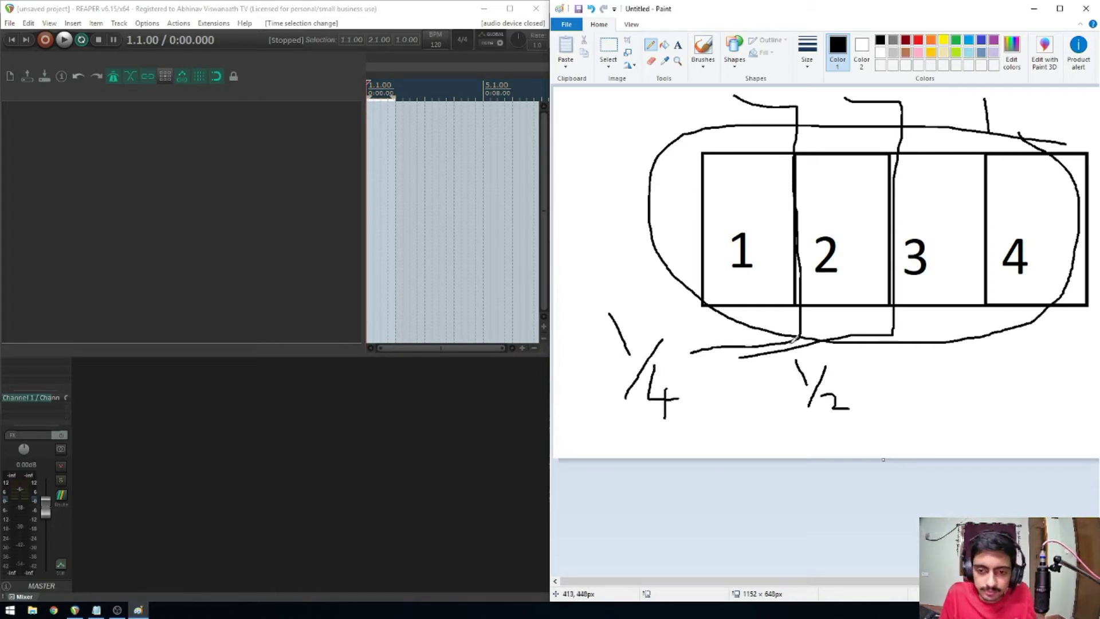
# Switch to REAPER and listen to the metronome over the looped first bar.
pyautogui.click(339, 9)
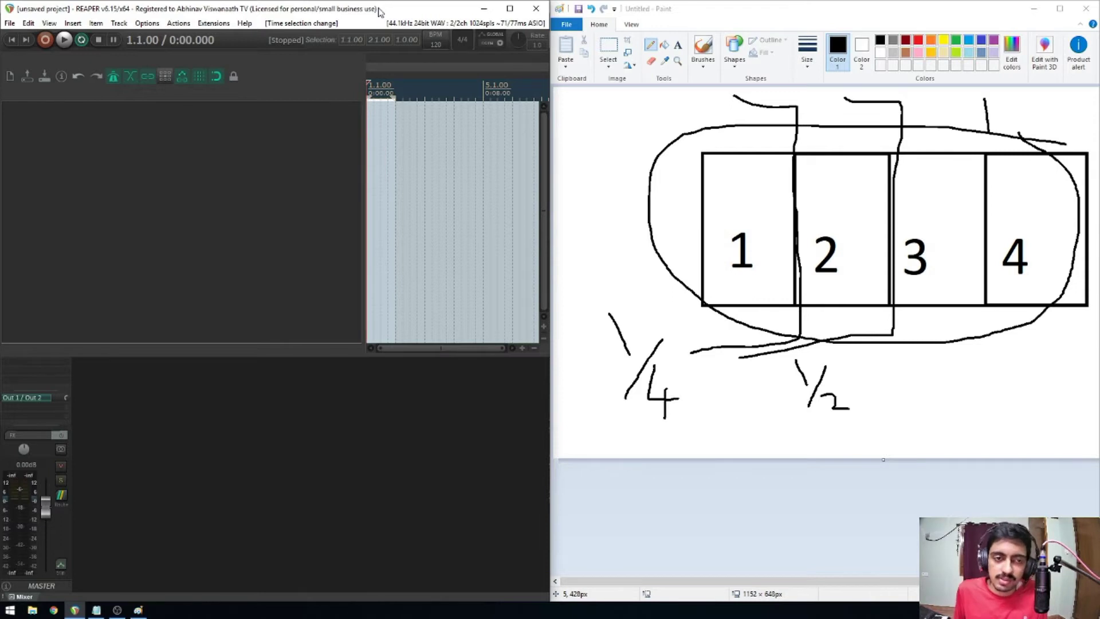
pyautogui.press('space')
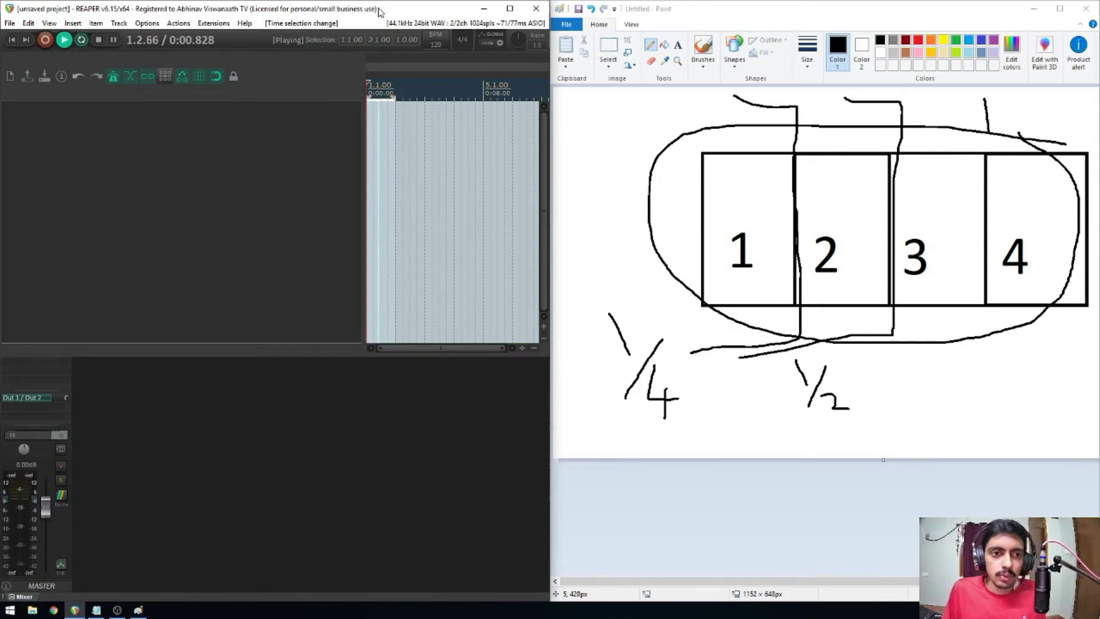
pyautogui.press('space')
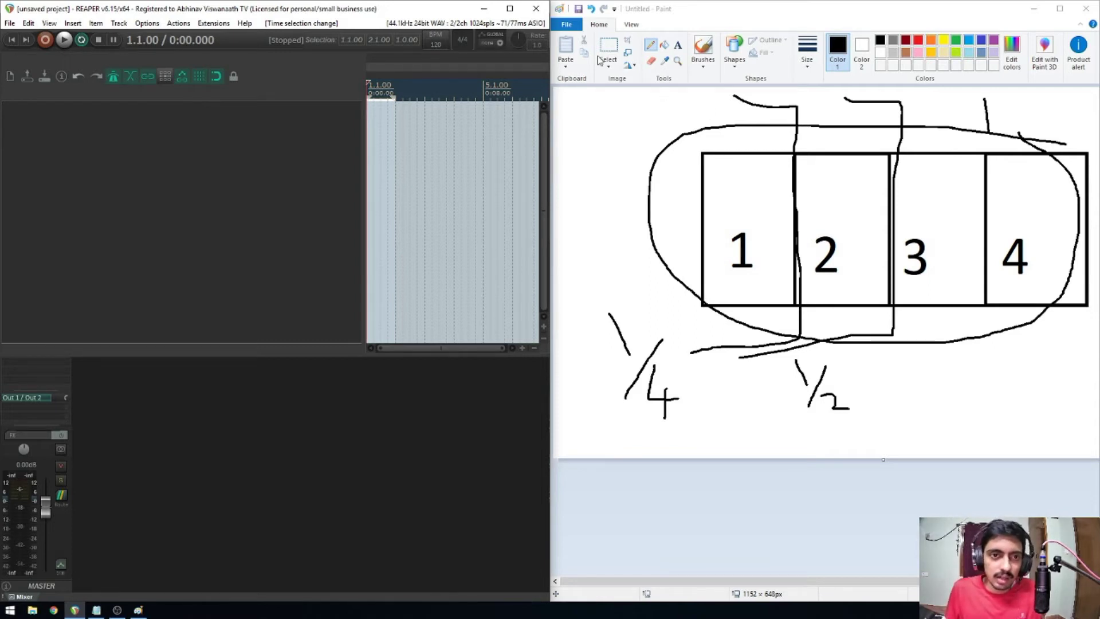
# Set the project time signature to 4/8 and play the loop briefly to hear the faster beats.
pyautogui.click(465, 40)
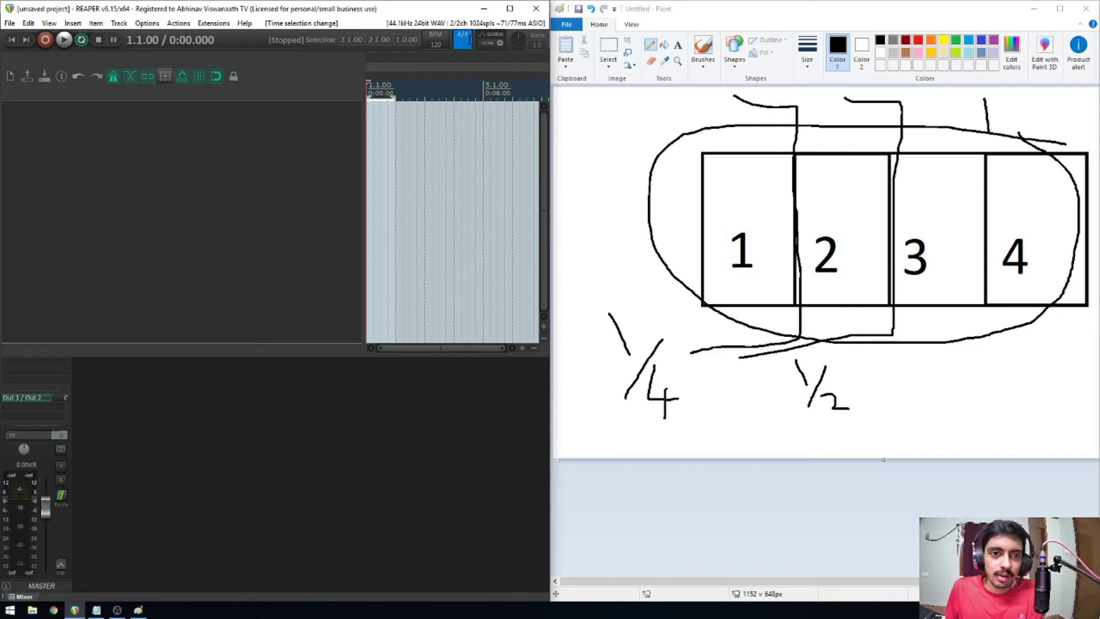
pyautogui.write('4/')
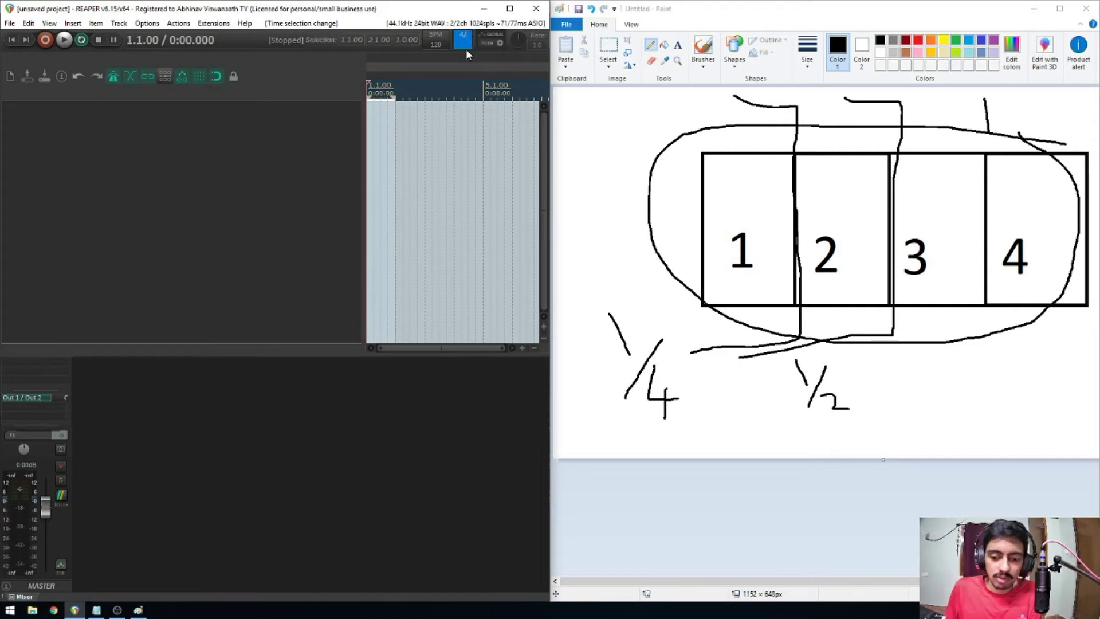
pyautogui.write('8')
pyautogui.press('Return')
pyautogui.press('space')
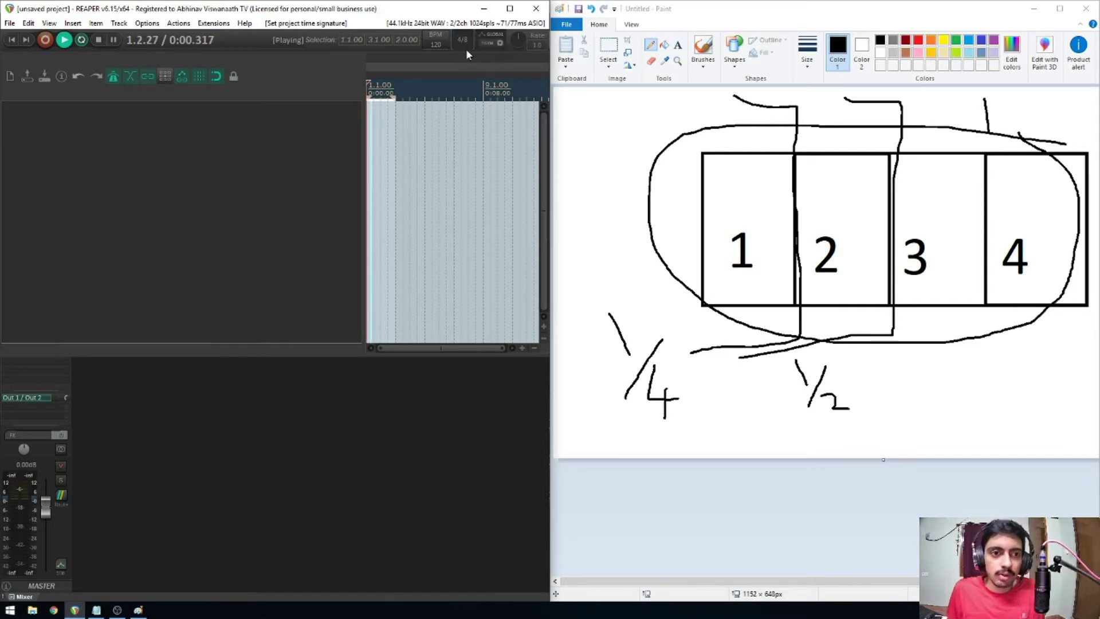
pyautogui.press('space')
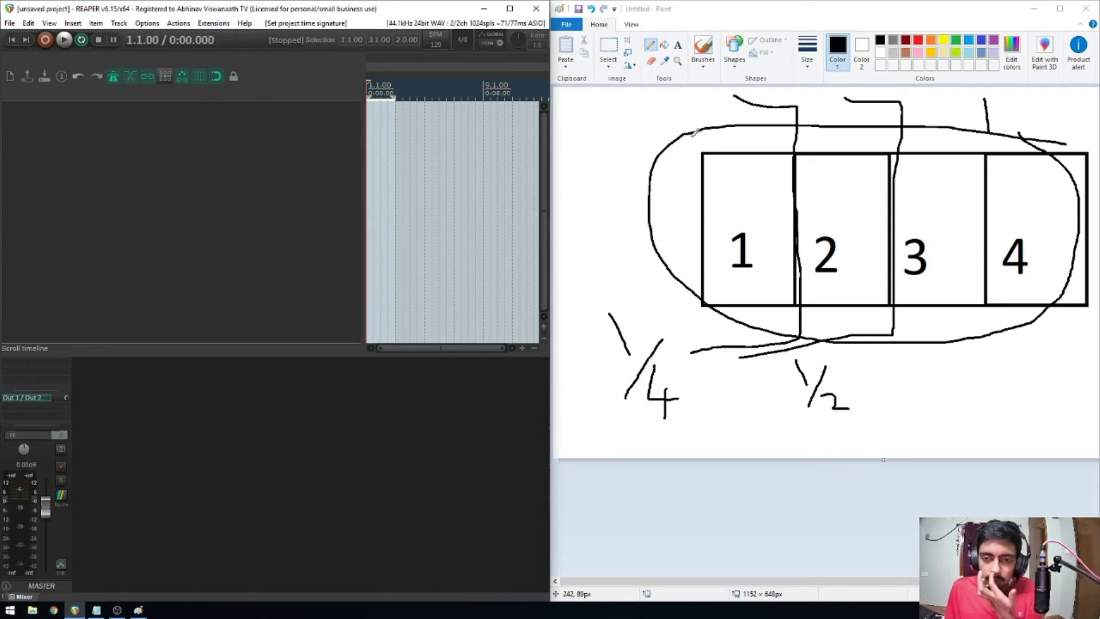
# Draw a bracket through part of the first box in the Paint drawing and label it 1/8.
pyautogui.moveTo(702, 108)
pyautogui.mouseDown()
pyautogui.moveTo(765, 220)
pyautogui.moveTo(756, 345)
pyautogui.moveTo(615, 372)
pyautogui.mouseUp()
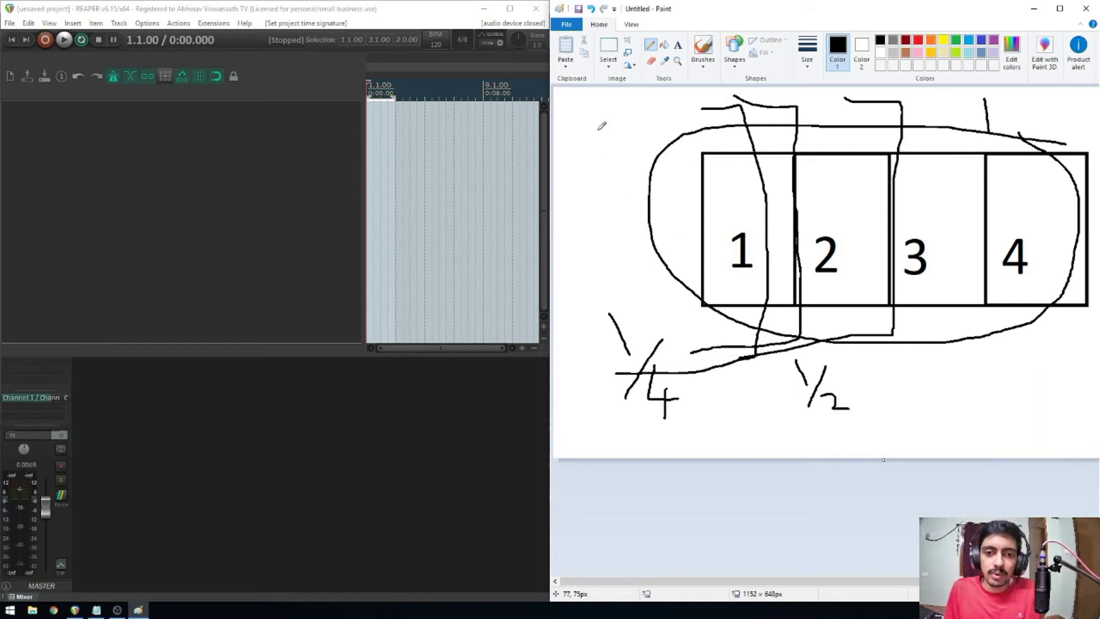
pyautogui.click(577, 189)
pyautogui.moveTo(598, 130)
pyautogui.mouseDown()
pyautogui.moveTo(599, 178)
pyautogui.moveTo(662, 188)
pyautogui.moveTo(599, 252)
pyautogui.moveTo(608, 210)
pyautogui.mouseUp()
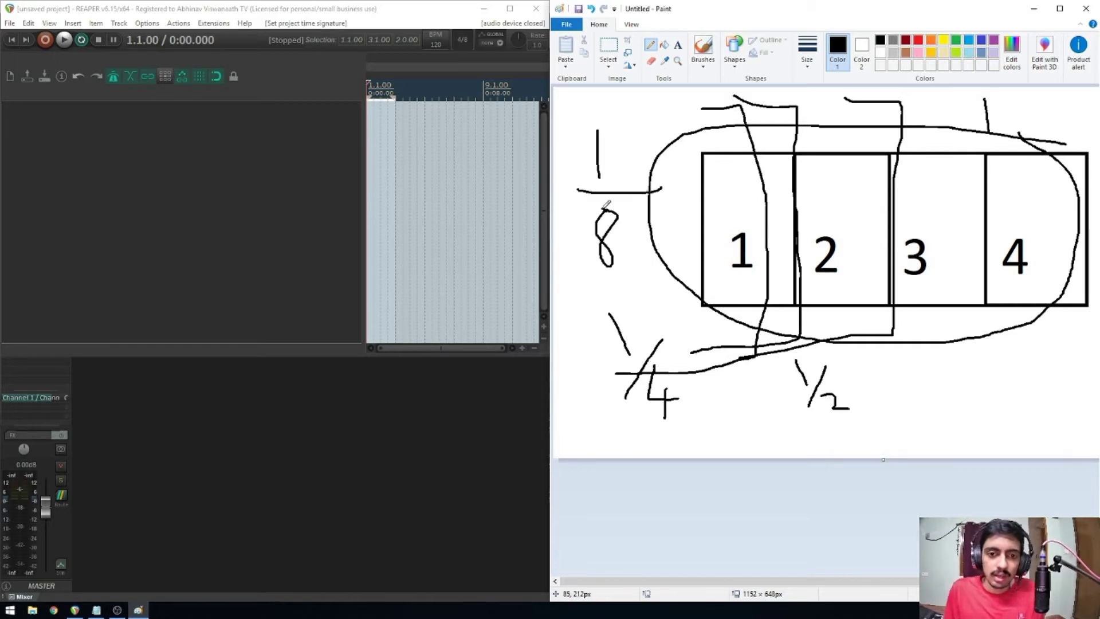
# Maximize the REAPER window and set the project time signature to 4/4.
pyautogui.click(508, 15)
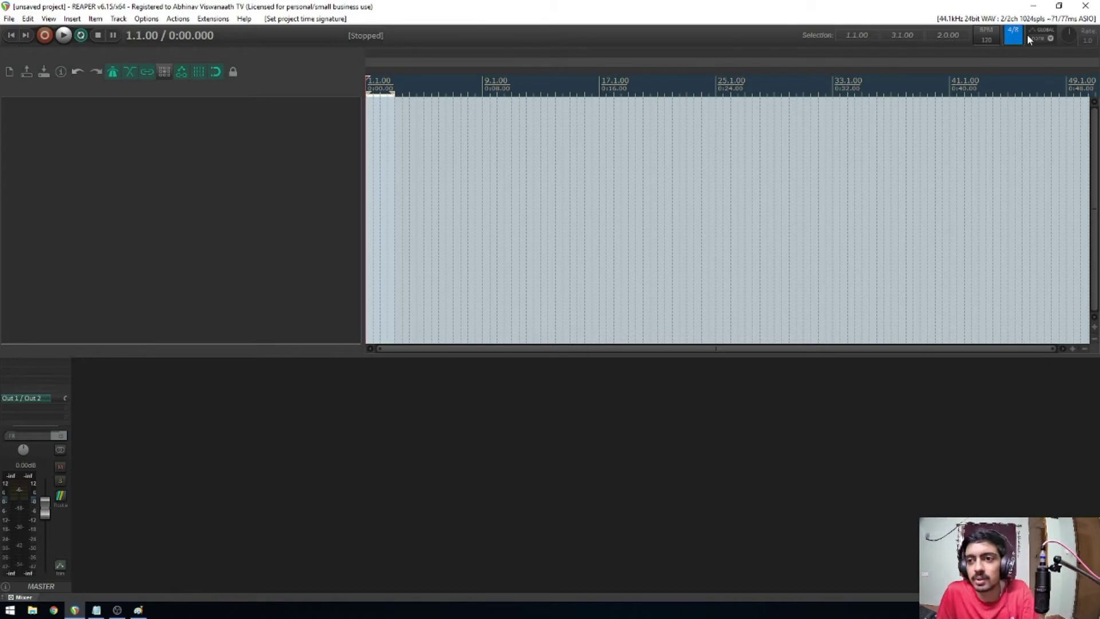
pyautogui.scroll(-1, 1009, 40)
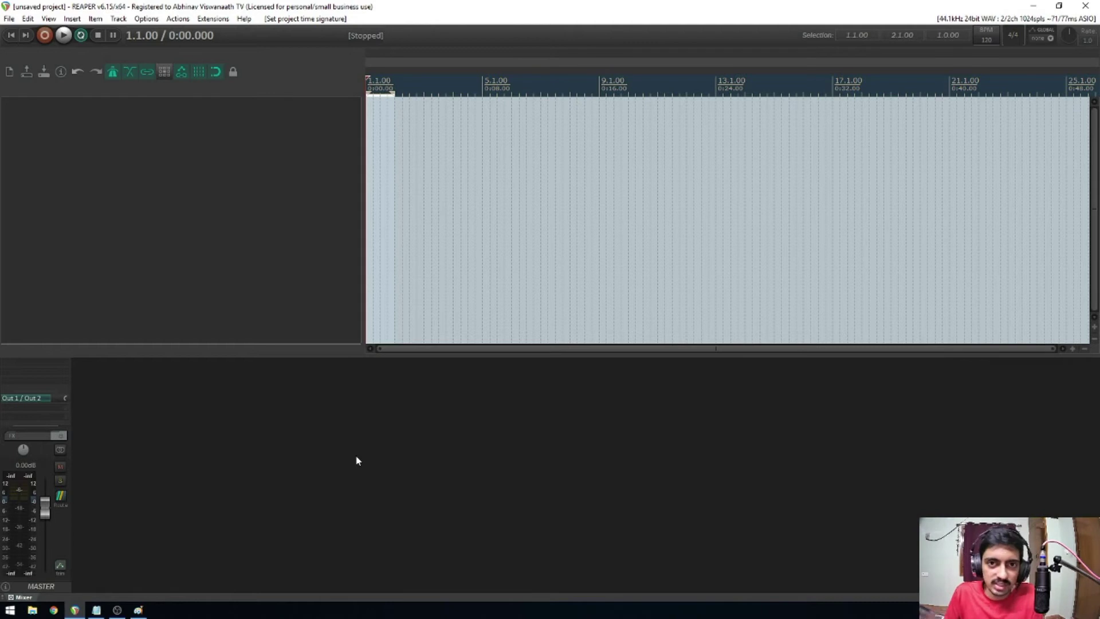
# Lower the master volume fader slightly and reset it to 0.00 dB.
pyautogui.scroll(3, 45, 507)
pyautogui.moveTo(44, 507)
pyautogui.mouseDown()
pyautogui.moveTo(45, 531)
pyautogui.moveTo(43, 513)
pyautogui.mouseUp()
pyautogui.doubleClick(44, 514)
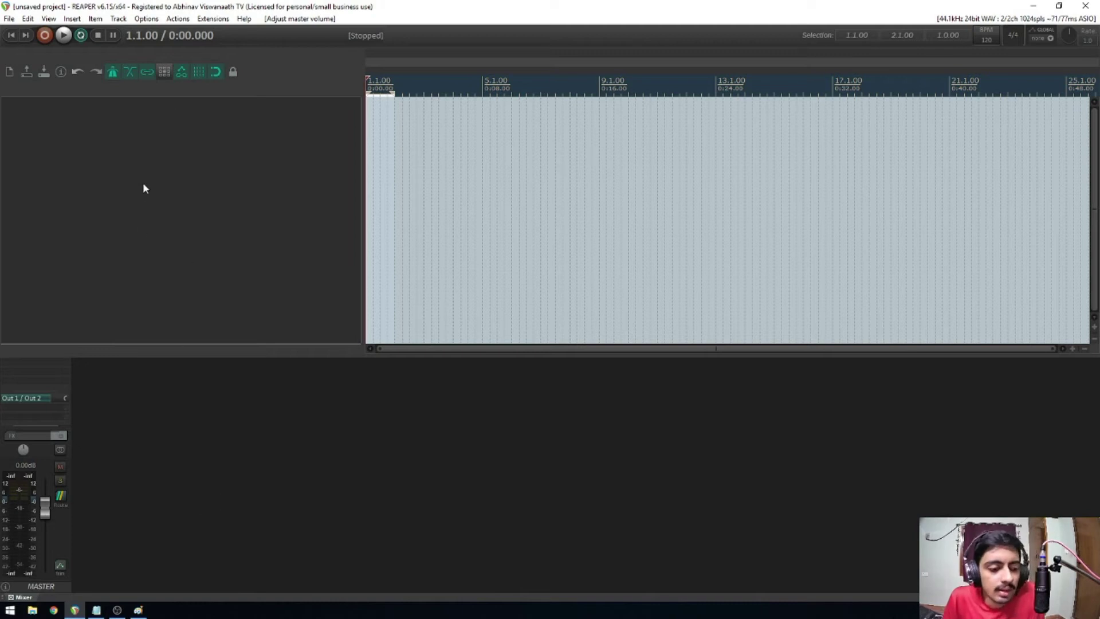
# Add a new track to the project and clear the time selection.
pyautogui.doubleClick(135, 120)
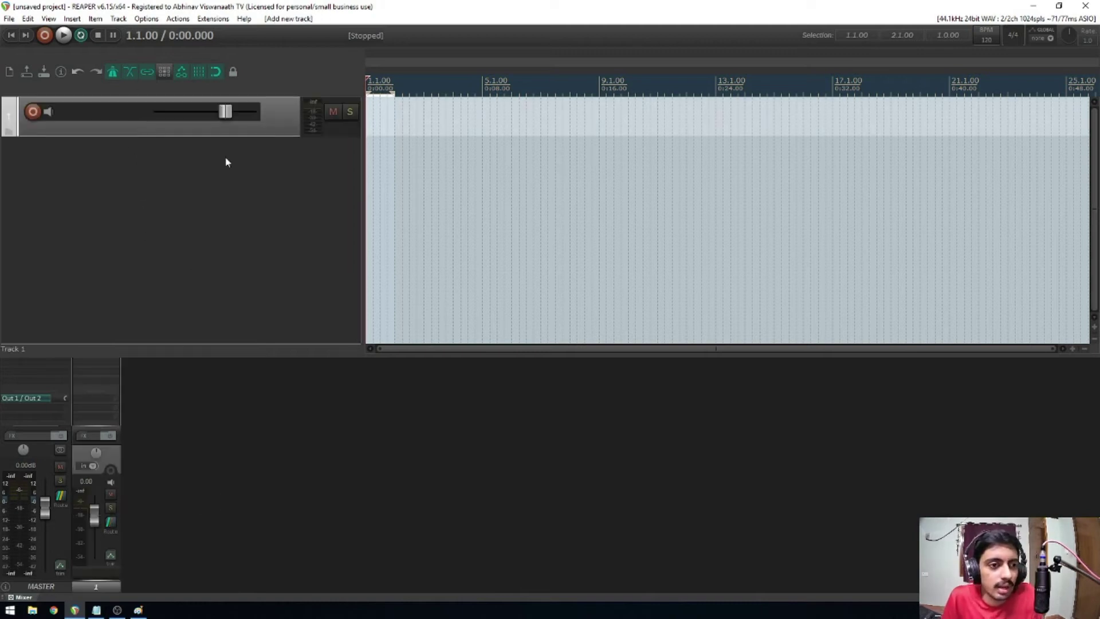
pyautogui.scroll(1, 267, 153)
pyautogui.scroll(1, 278, 173)
pyautogui.click(378, 200)
pyautogui.scroll(4, 378, 200)
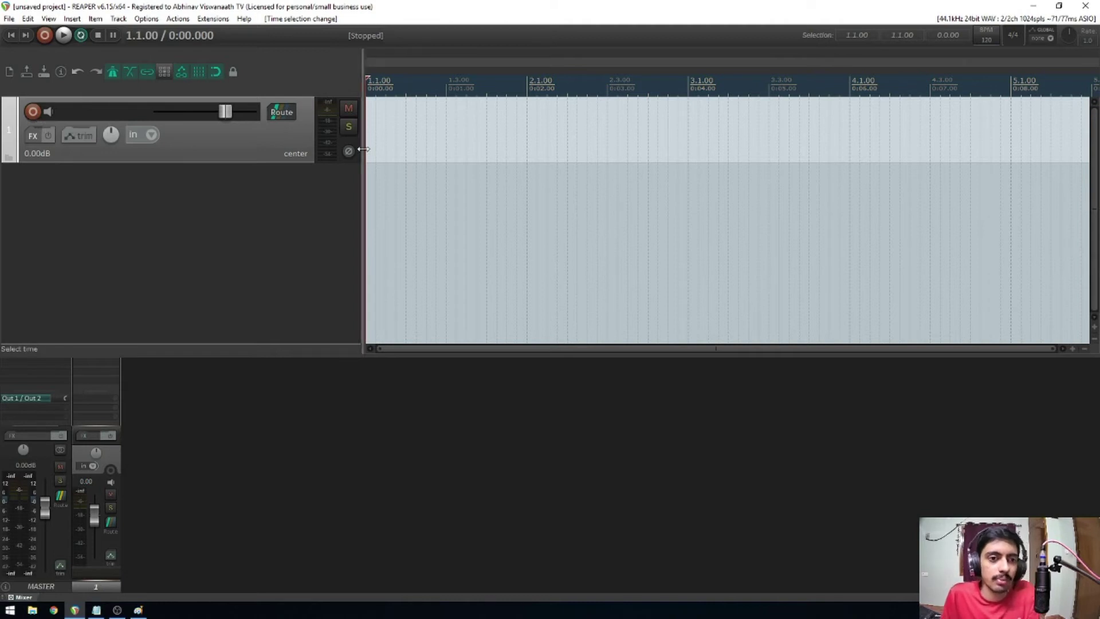
# Try a time selection over the first two bars of the timeline and clear it.
pyautogui.moveTo(367, 146)
pyautogui.mouseDown()
pyautogui.moveTo(511, 135)
pyautogui.moveTo(370, 146)
pyautogui.mouseUp()
pyautogui.scroll(-3, 491, 134)
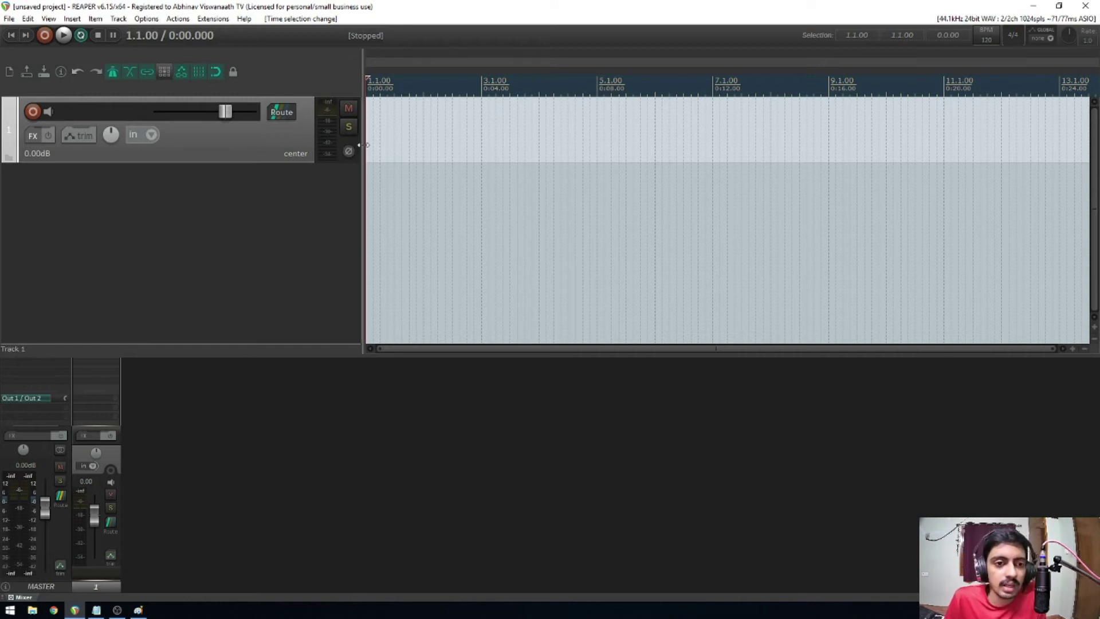
pyautogui.moveTo(369, 146); pyautogui.dragTo(198, 139)
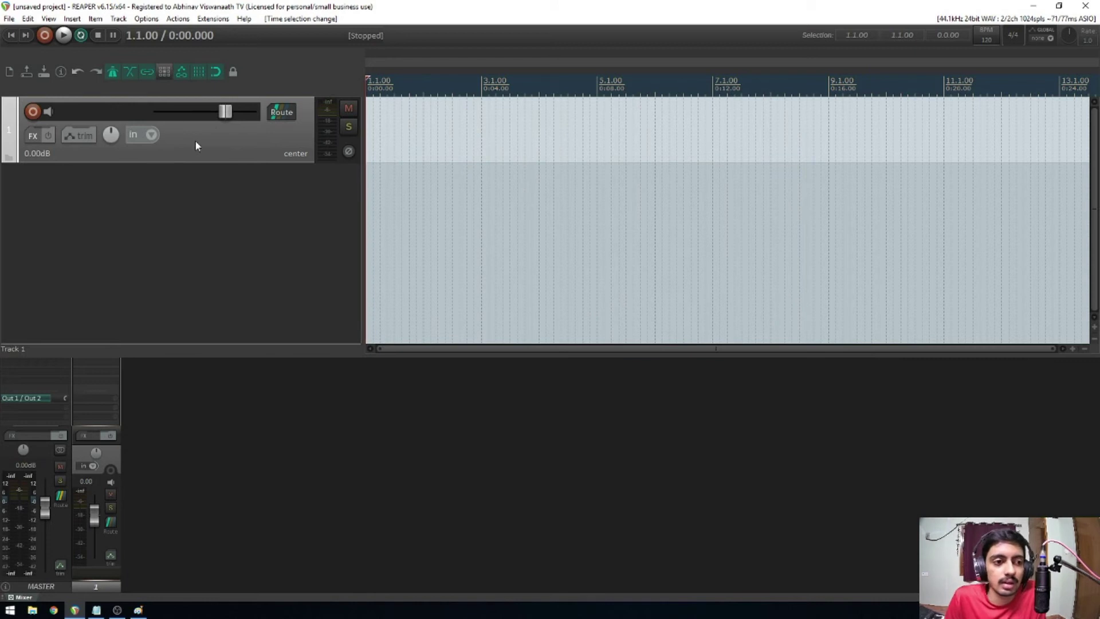
pyautogui.moveTo(367, 134); pyautogui.dragTo(483, 140)
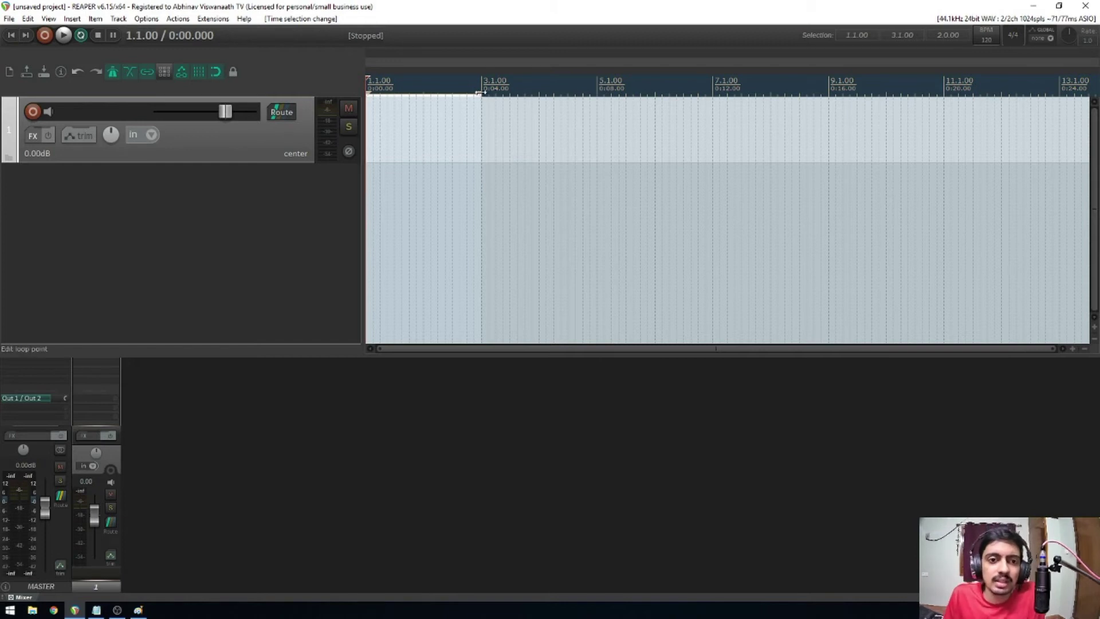
pyautogui.moveTo(480, 92); pyautogui.dragTo(367, 106)
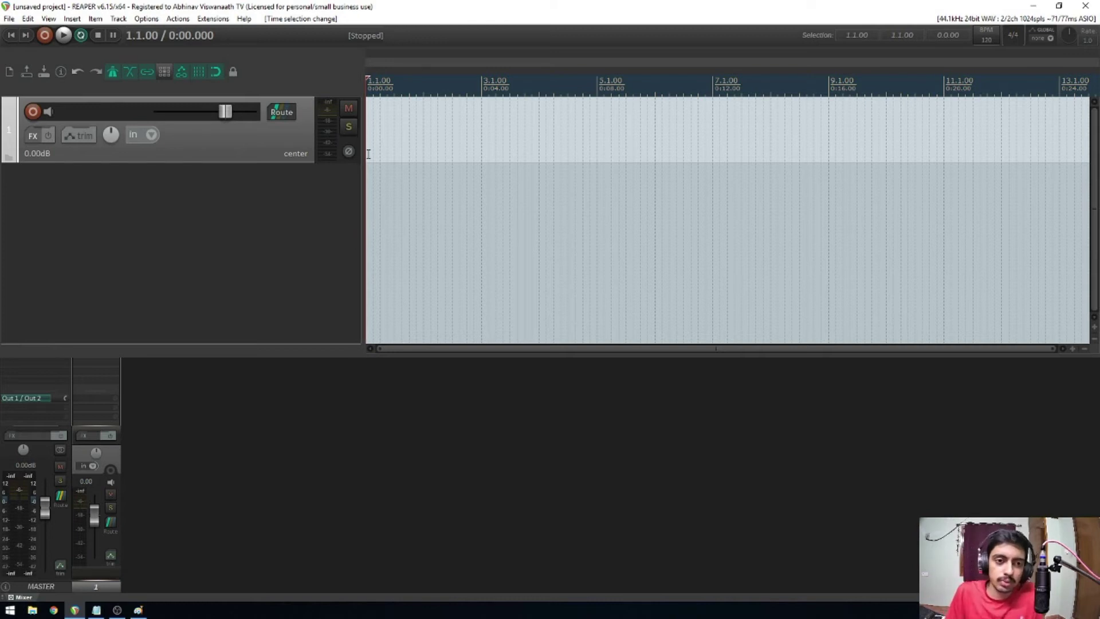
# Set the time selection to the first 16 bars, draw an empty MIDI item across it on track 1, and select the item.
pyautogui.moveTo(369, 154)
pyautogui.mouseDown()
pyautogui.moveTo(504, 136)
pyautogui.moveTo(481, 135)
pyautogui.moveTo(1001, 135)
pyautogui.moveTo(375, 197)
pyautogui.moveTo(968, 162)
pyautogui.moveTo(476, 189)
pyautogui.moveTo(909, 141)
pyautogui.moveTo(943, 99)
pyautogui.moveTo(948, 135)
pyautogui.moveTo(346, 182)
pyautogui.moveTo(586, 168)
pyautogui.moveTo(365, 158)
pyautogui.mouseUp()
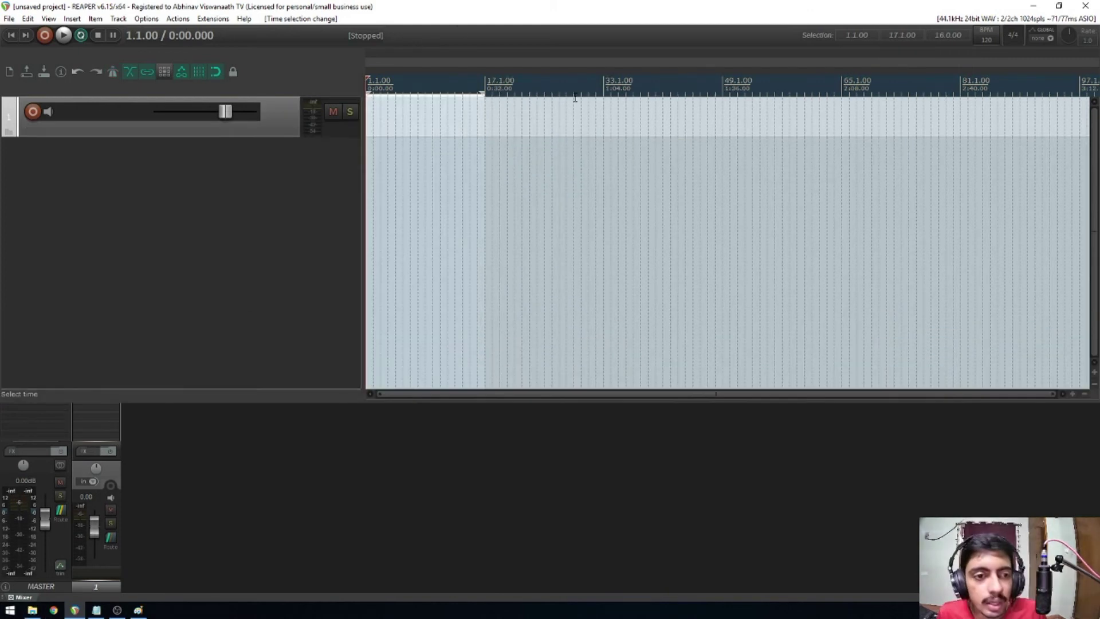
pyautogui.moveTo(368, 132); pyautogui.dragTo(498, 126)
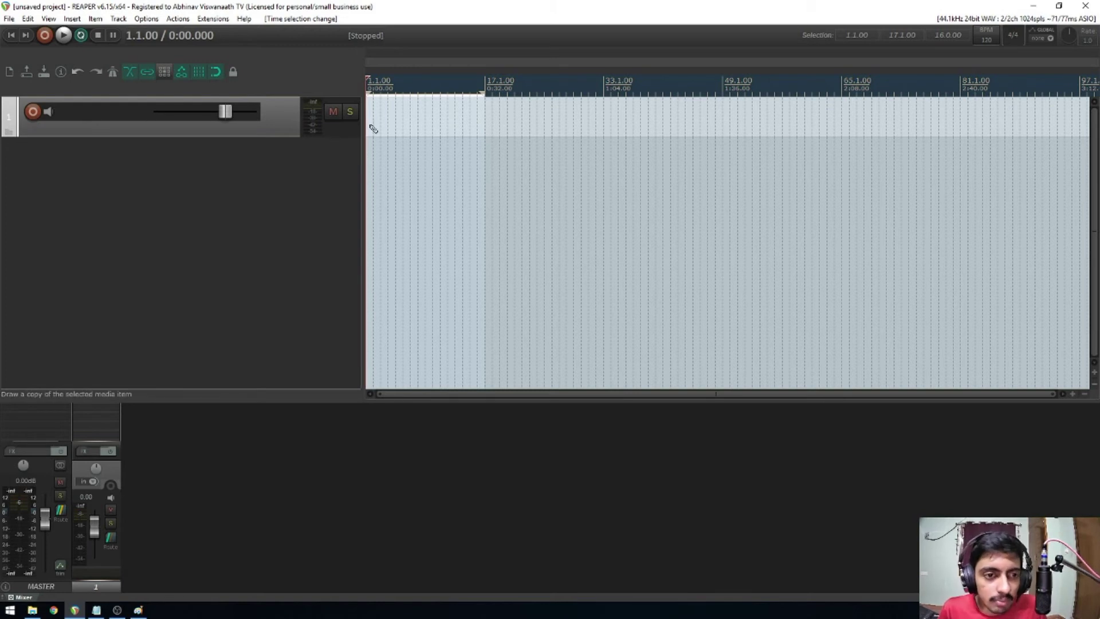
pyautogui.moveTo(373, 129); pyautogui.dragTo(486, 127)
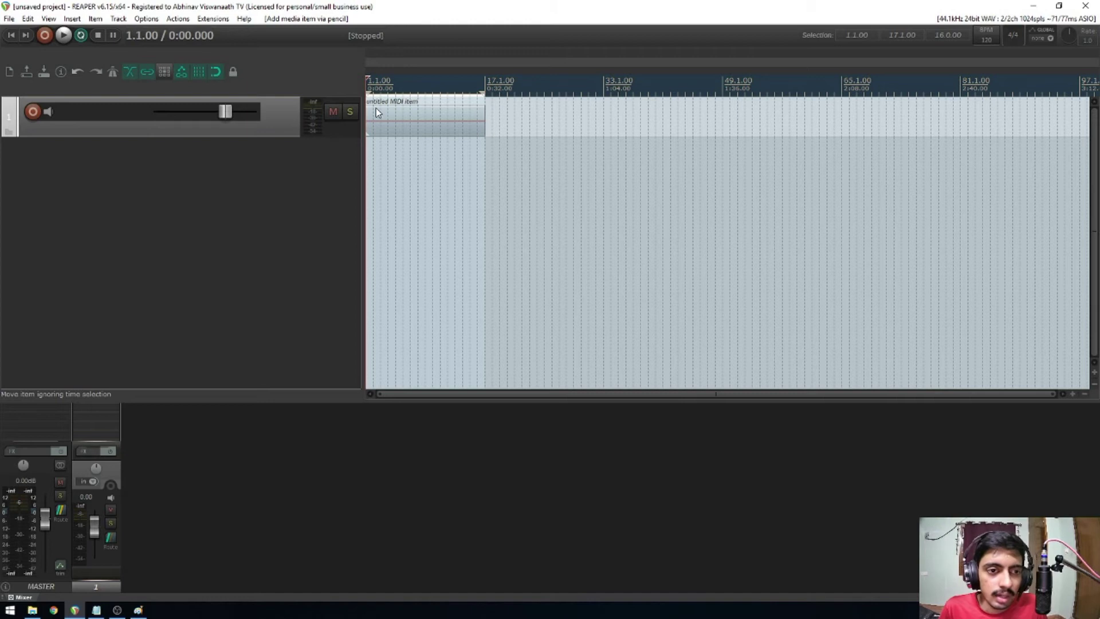
pyautogui.click(374, 109)
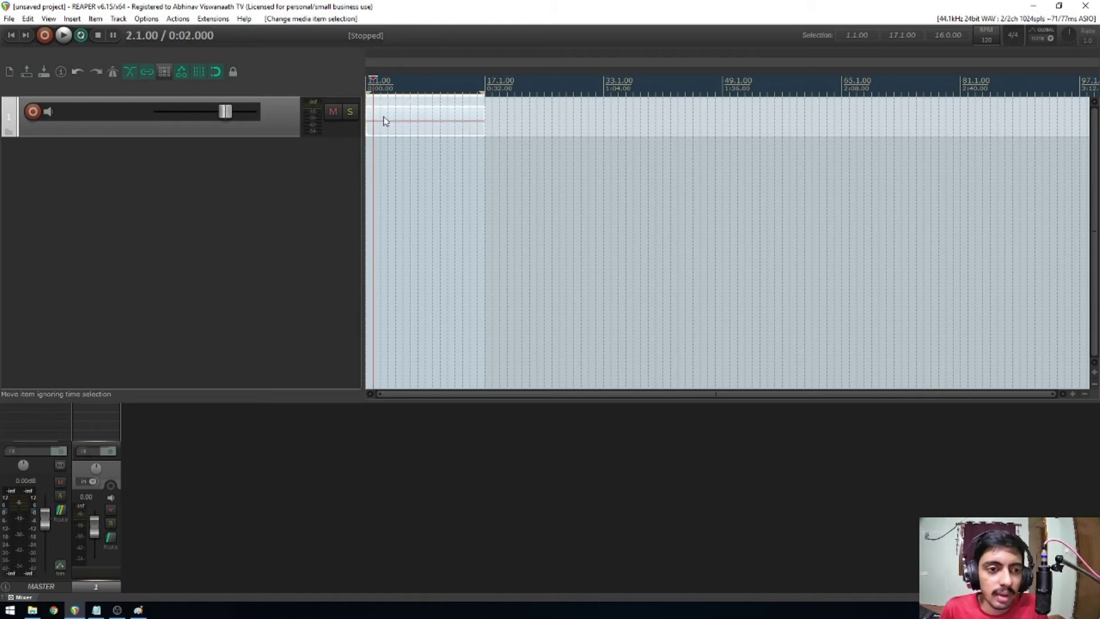
pyautogui.scroll(4, 379, 117)
pyautogui.scroll(-2, 375, 117)
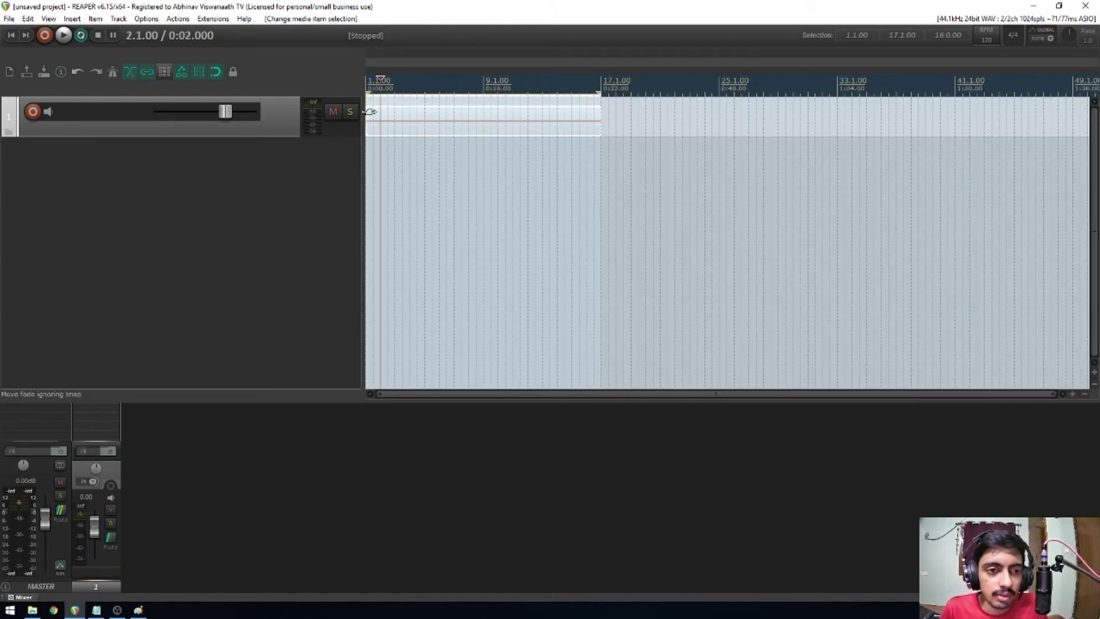
# Open the 16-bar item on track 1 in the MIDI editor, return the edit cursor to its start, and audition piano keys around C2.
pyautogui.doubleClick(376, 115)
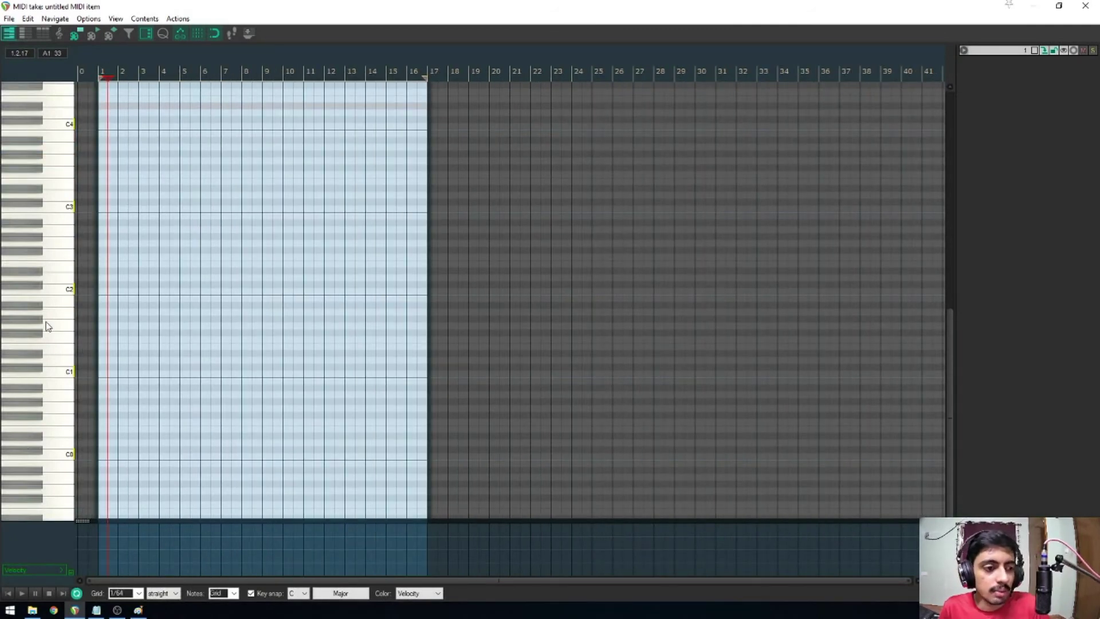
pyautogui.press('Home')
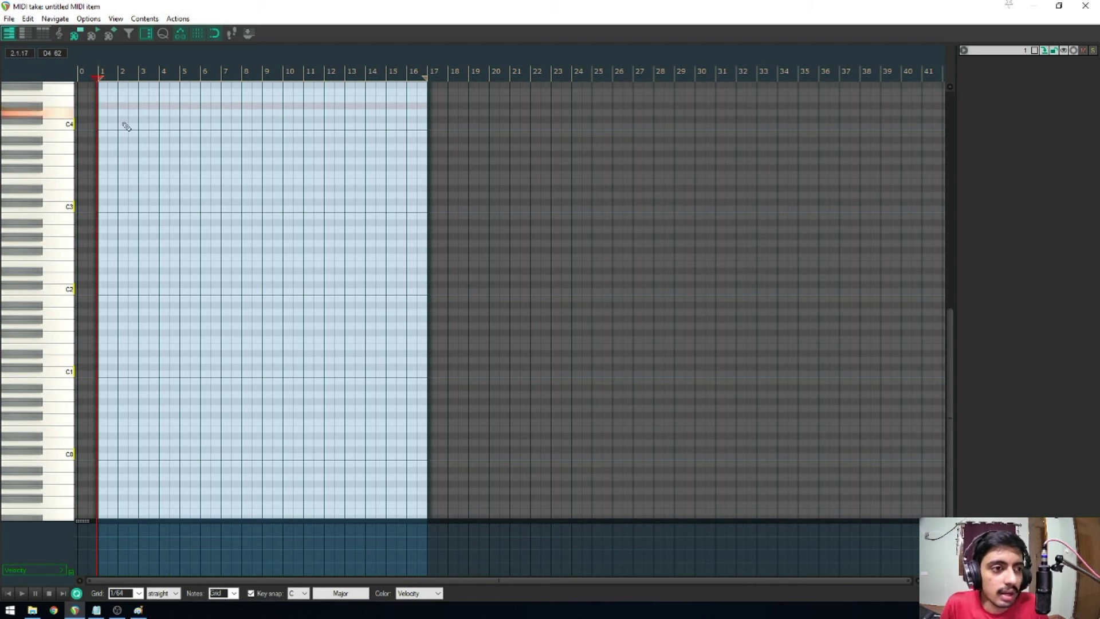
pyautogui.scroll(5, 126, 126)
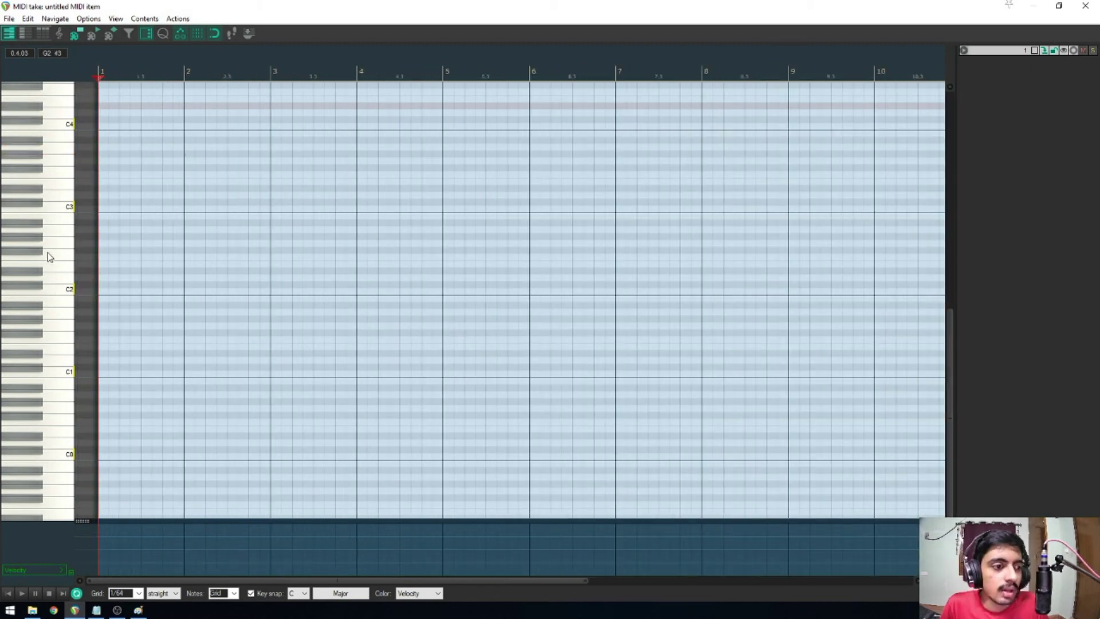
pyautogui.moveTo(65, 294); pyautogui.dragTo(90, 282)
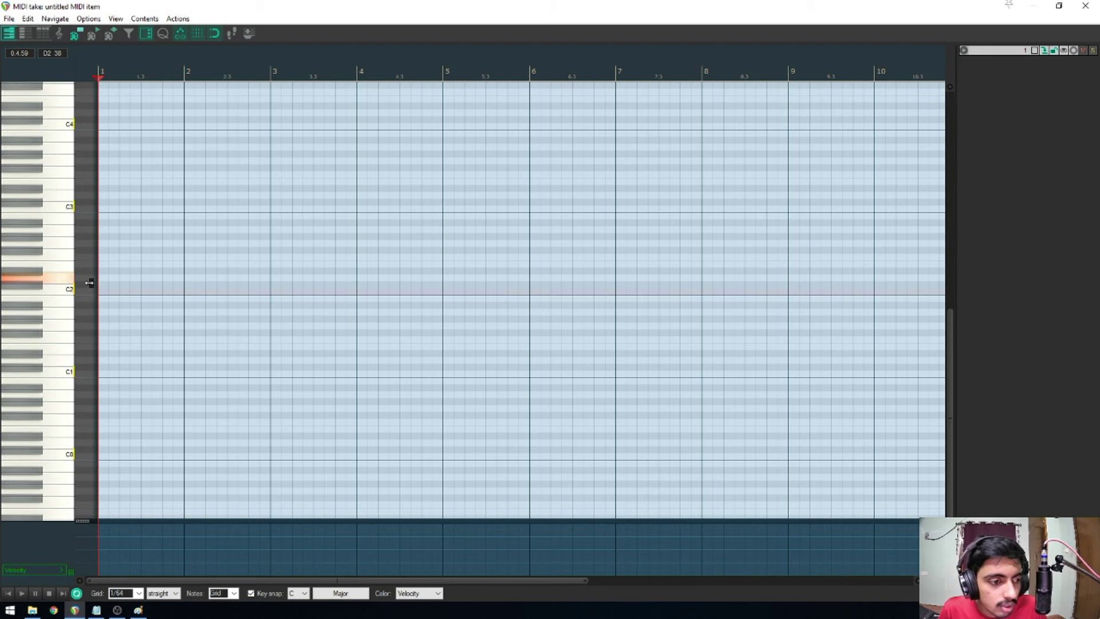
# Draw four successively higher notes from C2 within the first beat of bar 1.
pyautogui.click(101, 297)
pyautogui.scroll(4, 106, 298)
pyautogui.moveTo(140, 295); pyautogui.dragTo(445, 206)
# Select all four notes, shift them down one scale step so they start on B1, and lower their velocity.
pyautogui.moveTo(92, 135); pyautogui.dragTo(520, 387)
pyautogui.moveTo(129, 291); pyautogui.dragTo(221, 304)
pyautogui.click(99, 71)
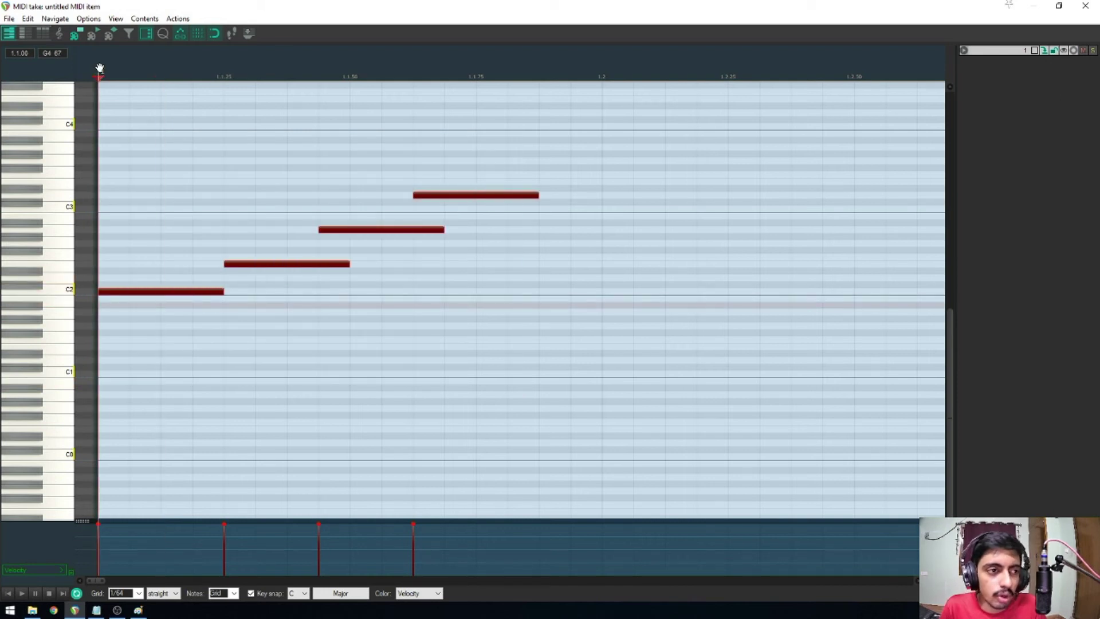
pyautogui.moveTo(147, 295); pyautogui.dragTo(154, 326)
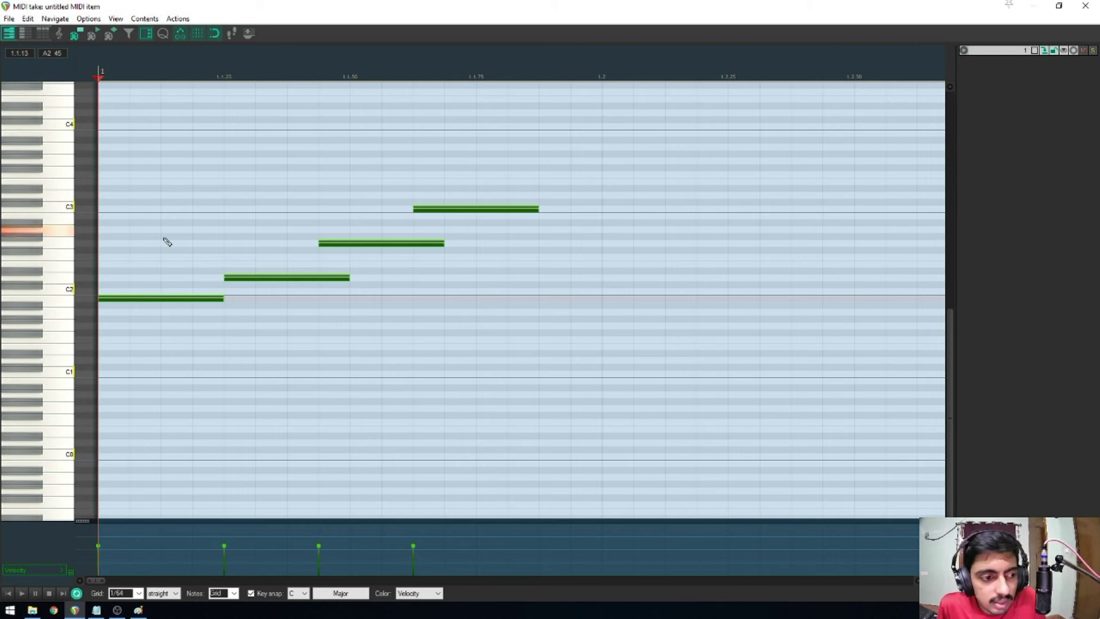
# Return to the arrange view, play the notes from the project start, and undo the last MIDI edit.
pyautogui.click(1085, 6)
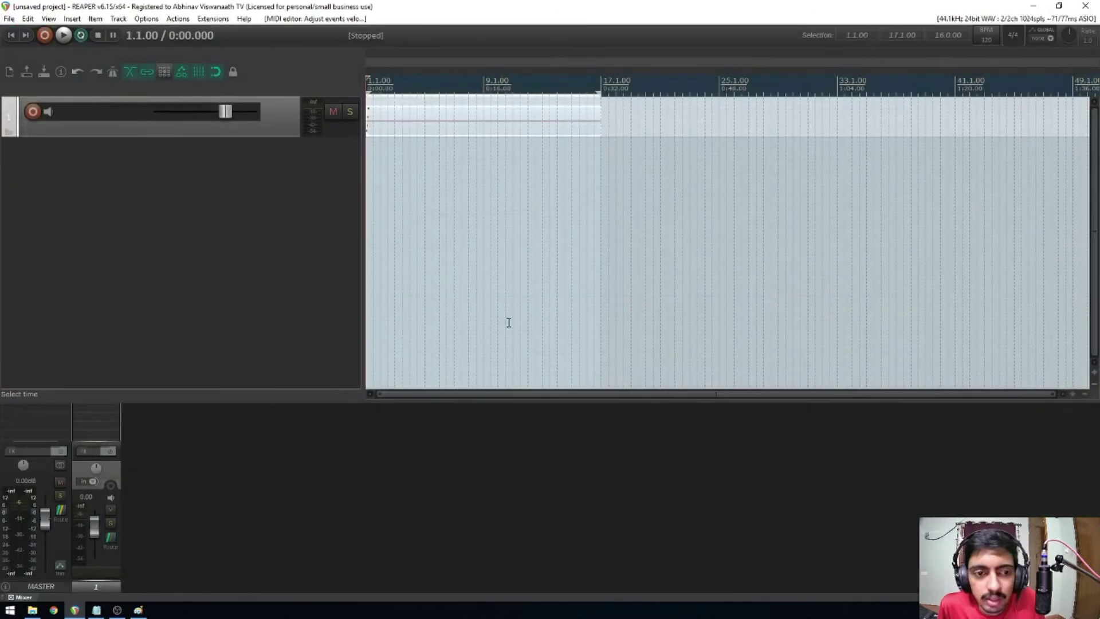
pyautogui.scroll(5, 379, 181)
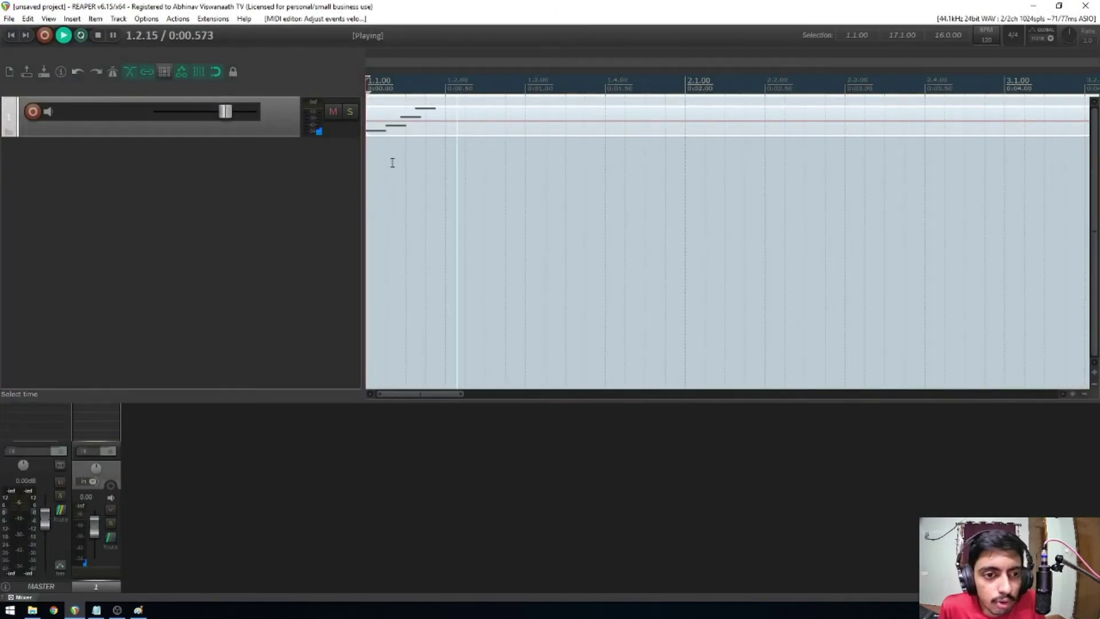
pyautogui.hotkey('ctrl', 'z')
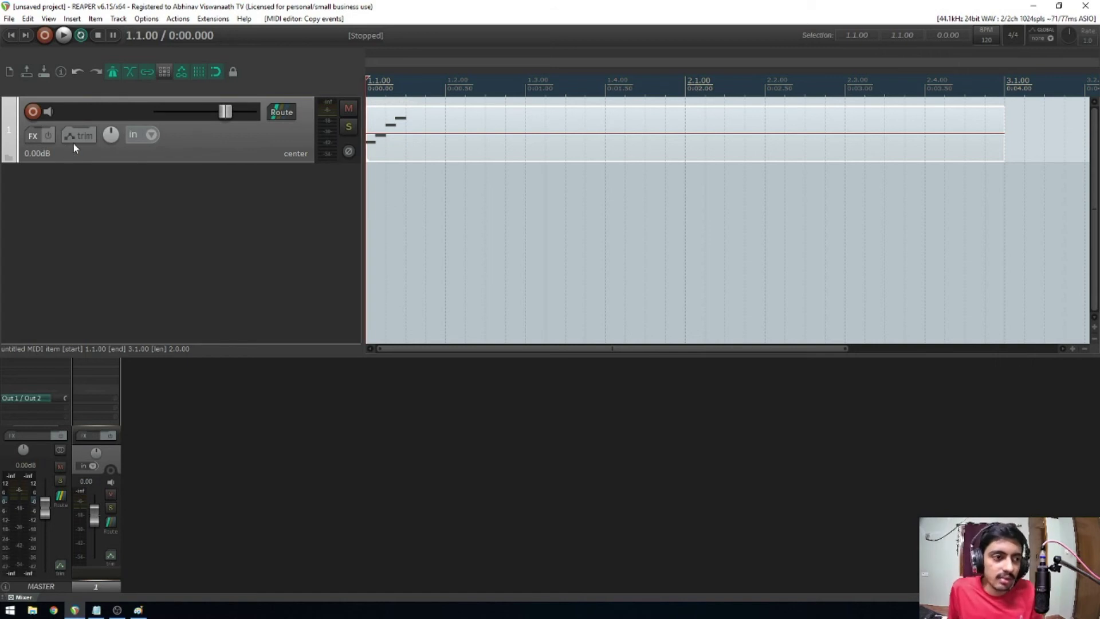
# Add the VSTi Addictive Keys (XLN Audio) instrument to track 1, close the FX window, and play back the MIDI item.
pyautogui.click(33, 137)
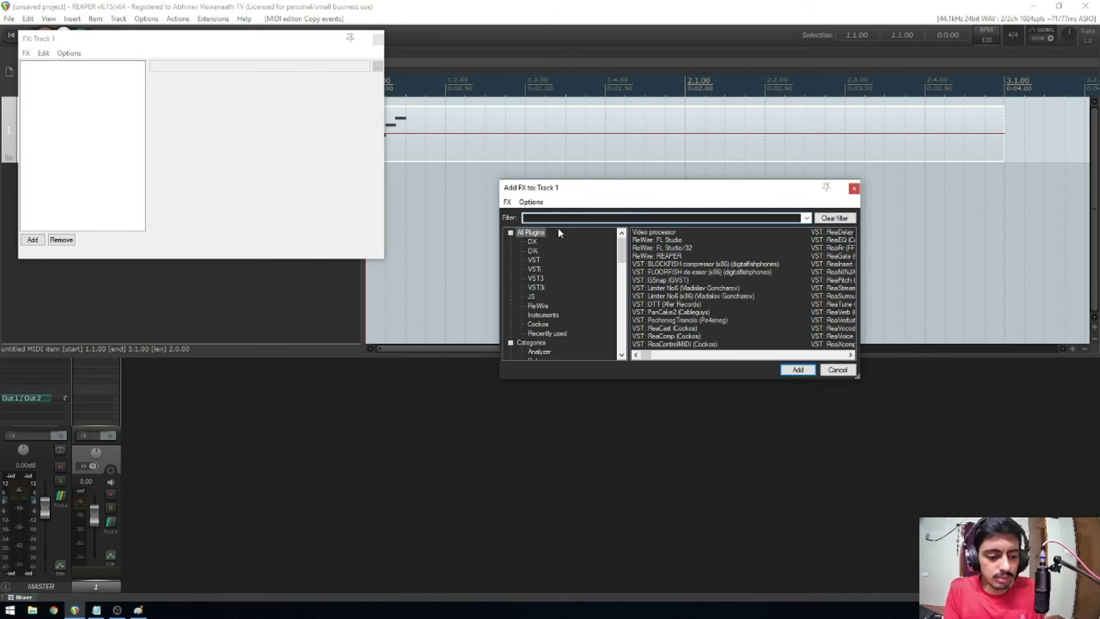
pyautogui.write('p')
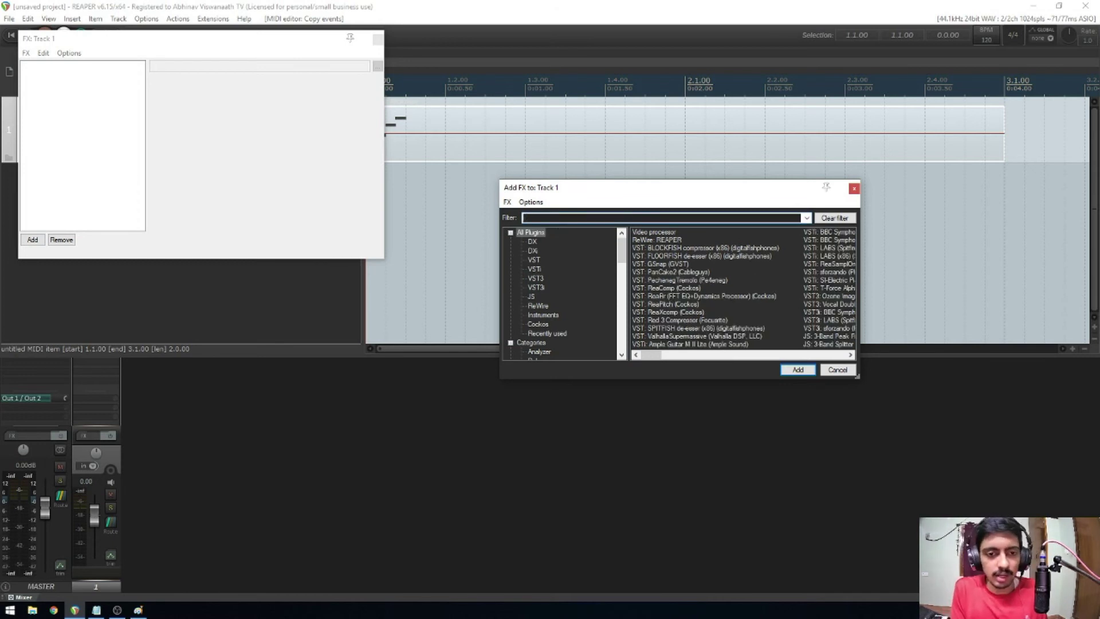
pyautogui.write('ad')
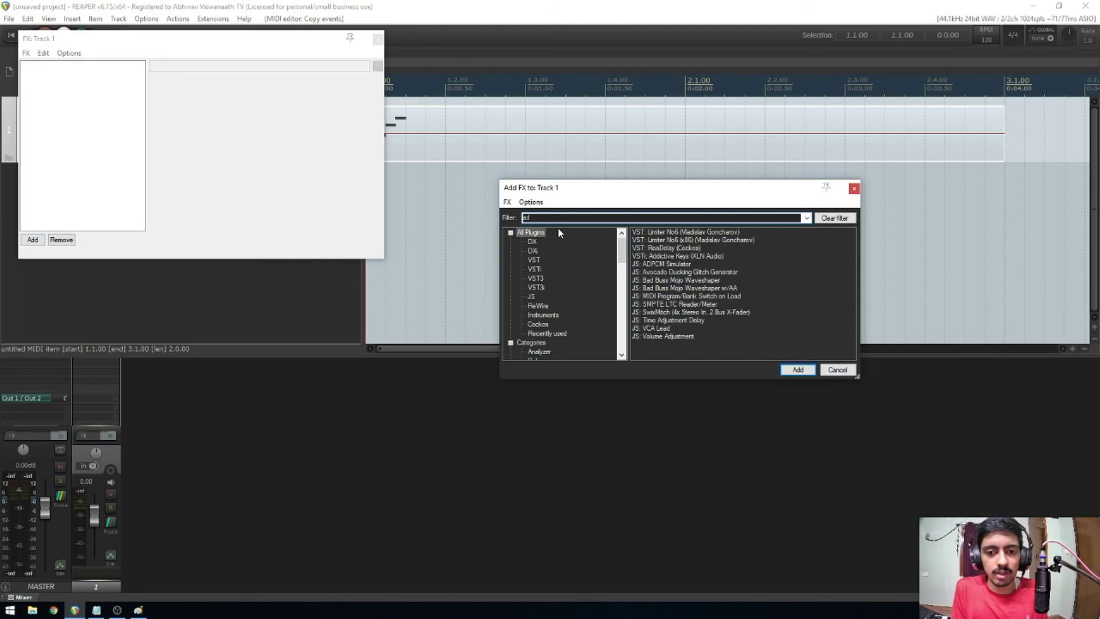
pyautogui.click(703, 257)
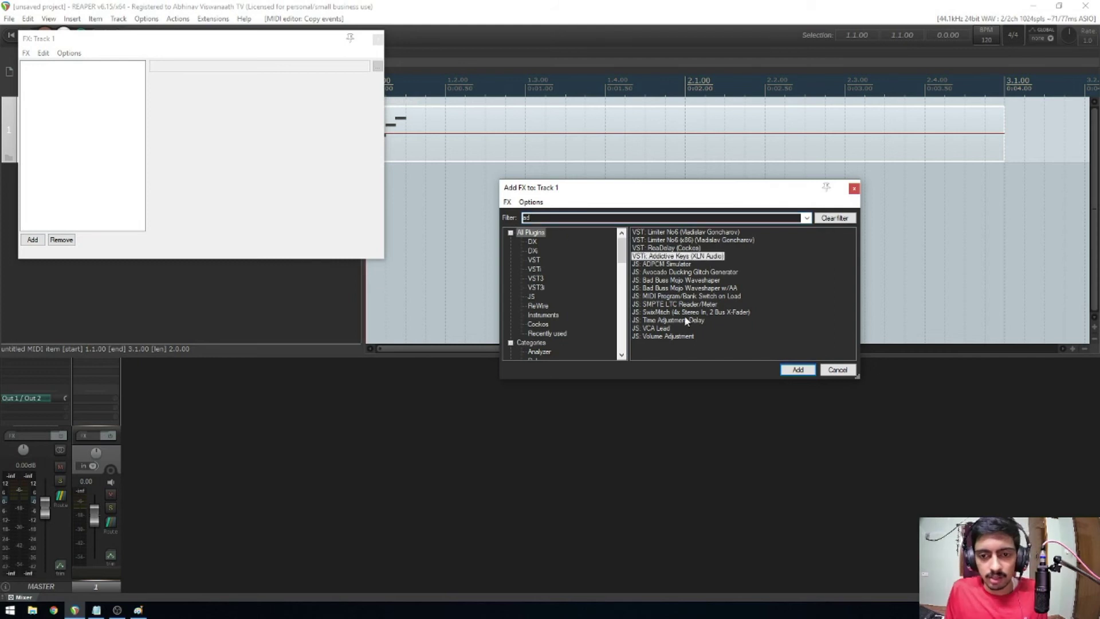
pyautogui.click(796, 370)
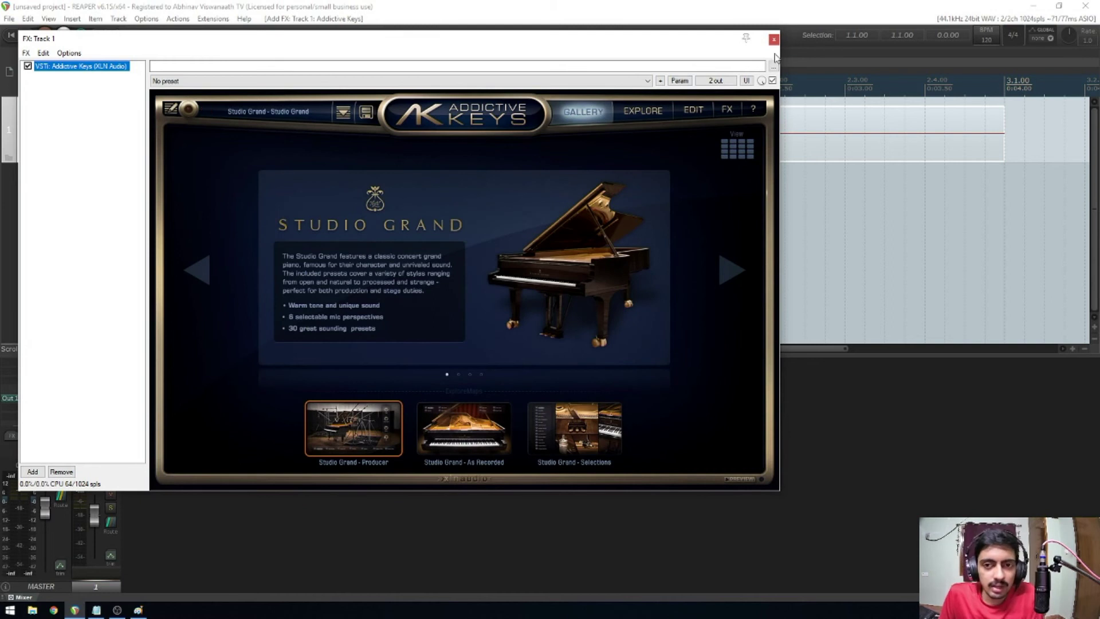
pyautogui.click(773, 40)
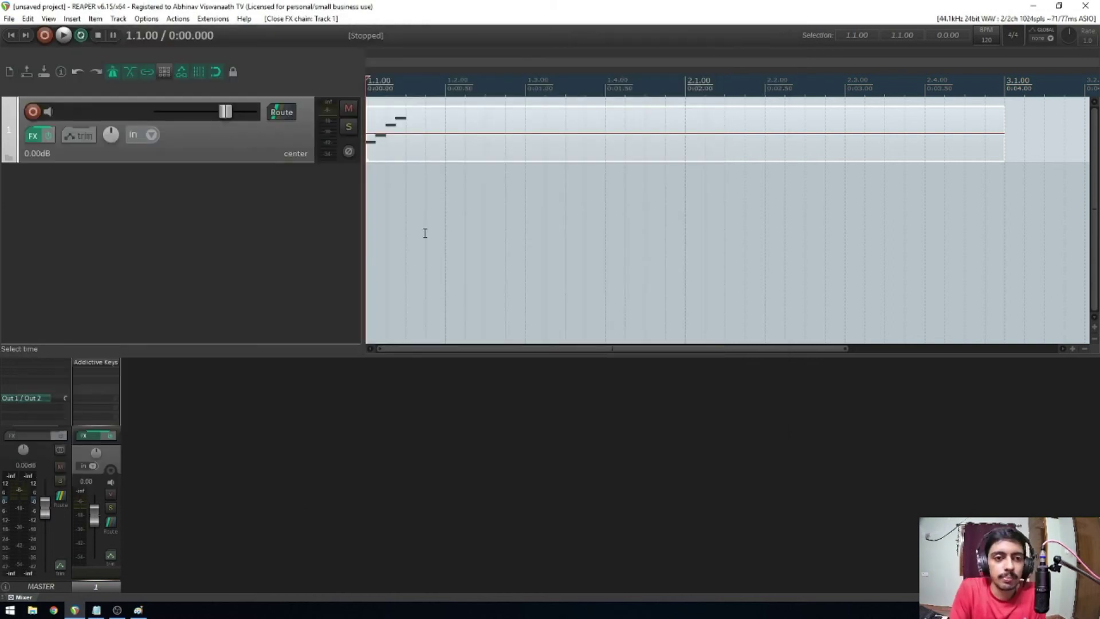
pyautogui.press('space')
pyautogui.press('space')
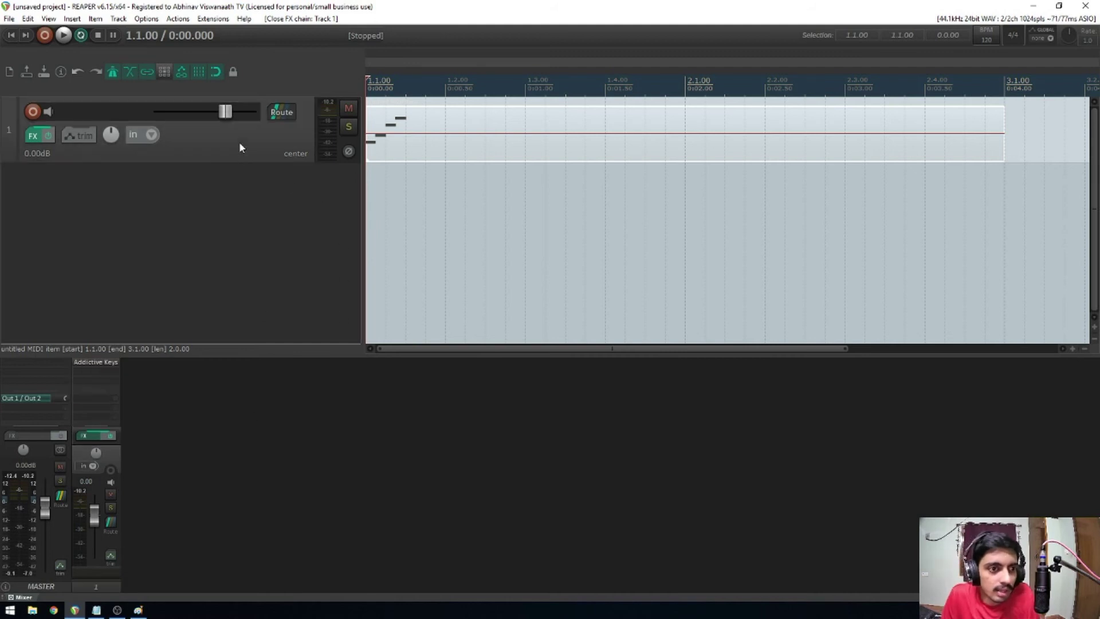
# Duplicate track 1 with its MIDI item and instrument, and select the original track.
pyautogui.rightClick(227, 134)
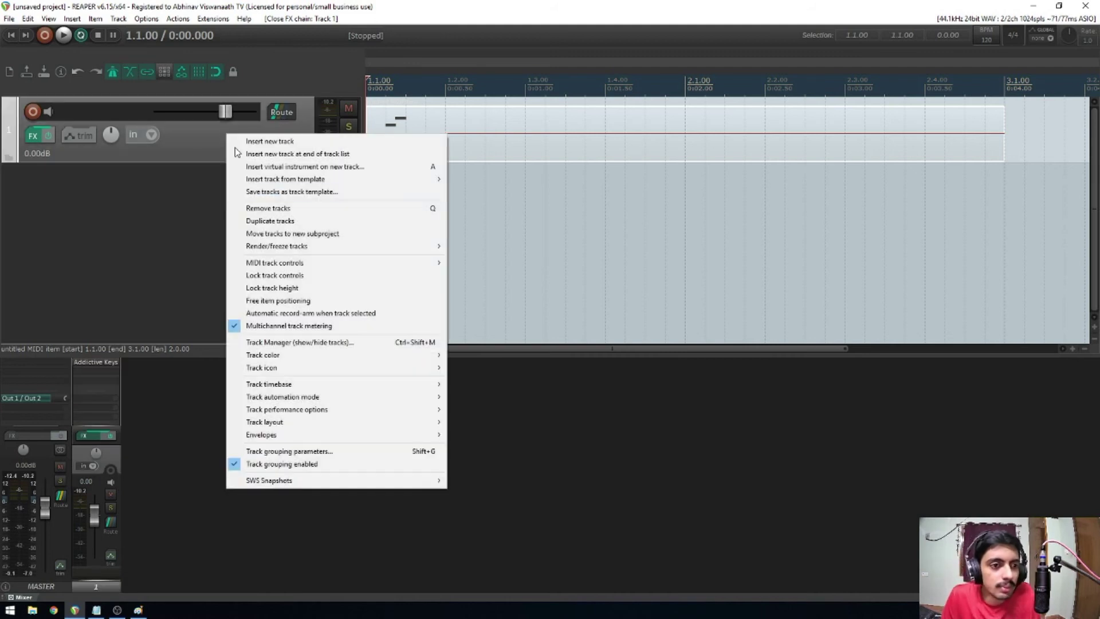
pyautogui.click(299, 221)
pyautogui.press('Up')
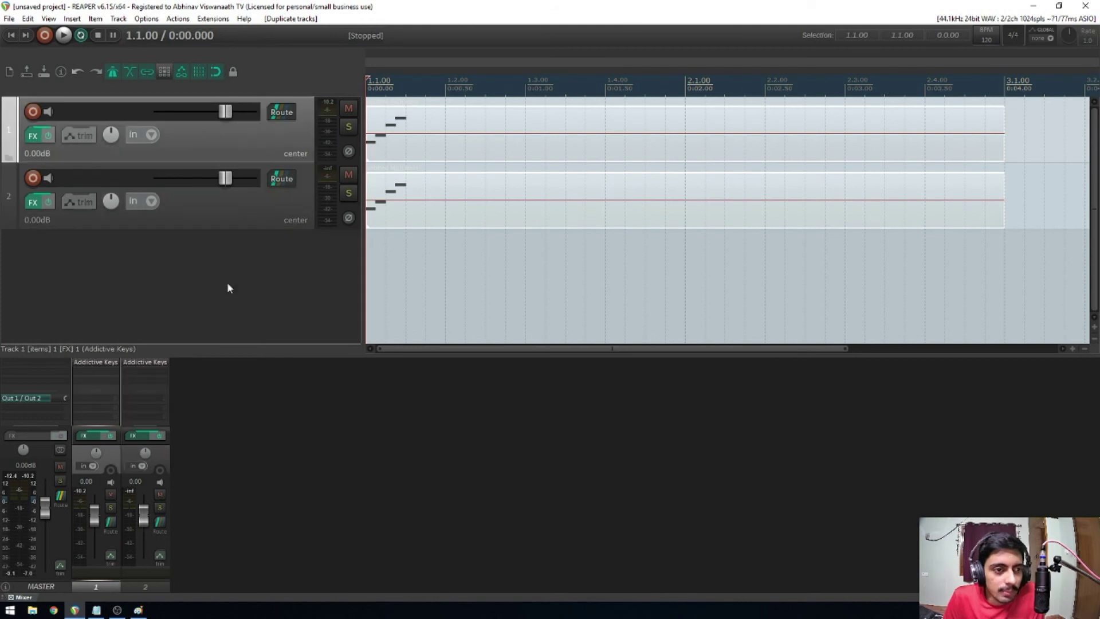
# Try moving track 1's volume fader in the track list and in the mixer, resetting it to 0.00 dB.
pyautogui.moveTo(228, 117)
pyautogui.mouseDown()
pyautogui.moveTo(187, 114)
pyautogui.moveTo(230, 118)
pyautogui.mouseUp()
pyautogui.doubleClick(230, 112)
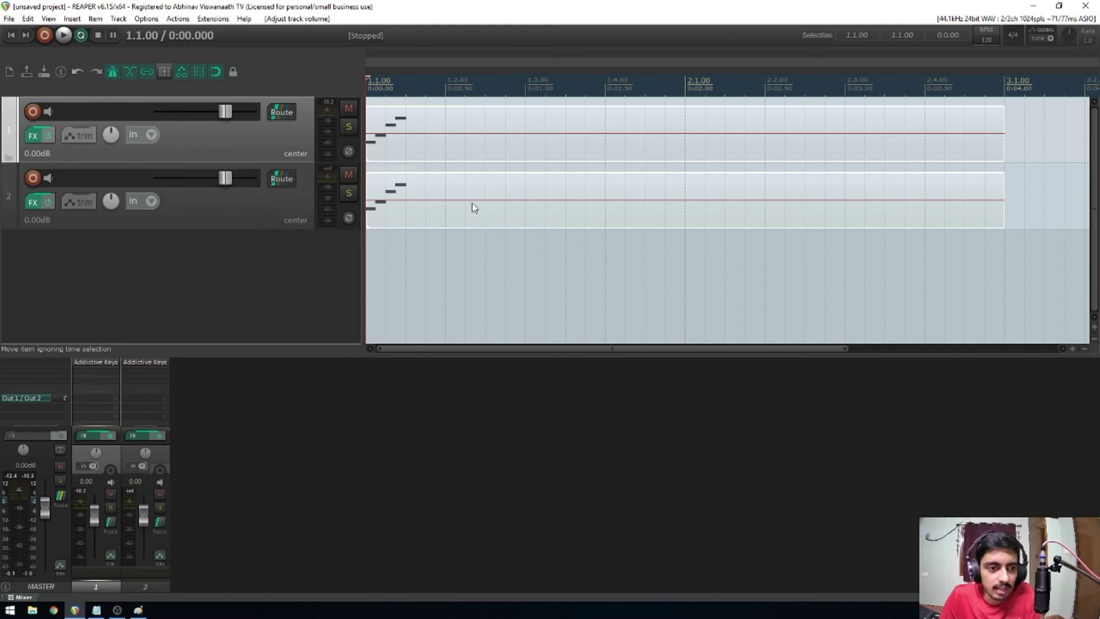
pyautogui.scroll(-10, 222, 125)
pyautogui.scroll(10, 222, 125)
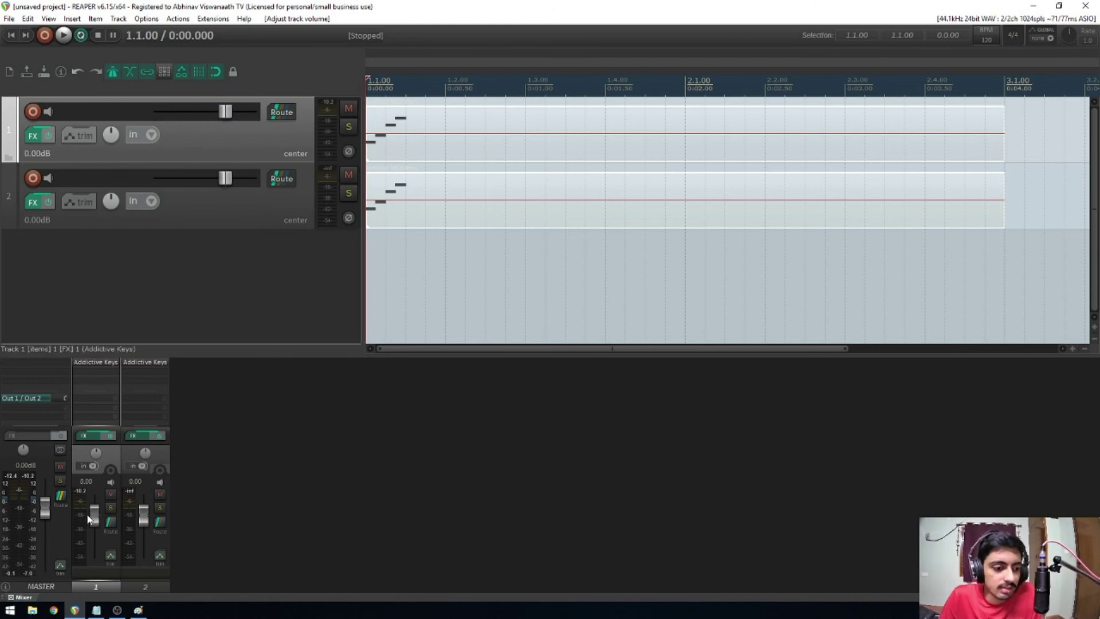
pyautogui.moveTo(96, 531); pyautogui.dragTo(113, 522)
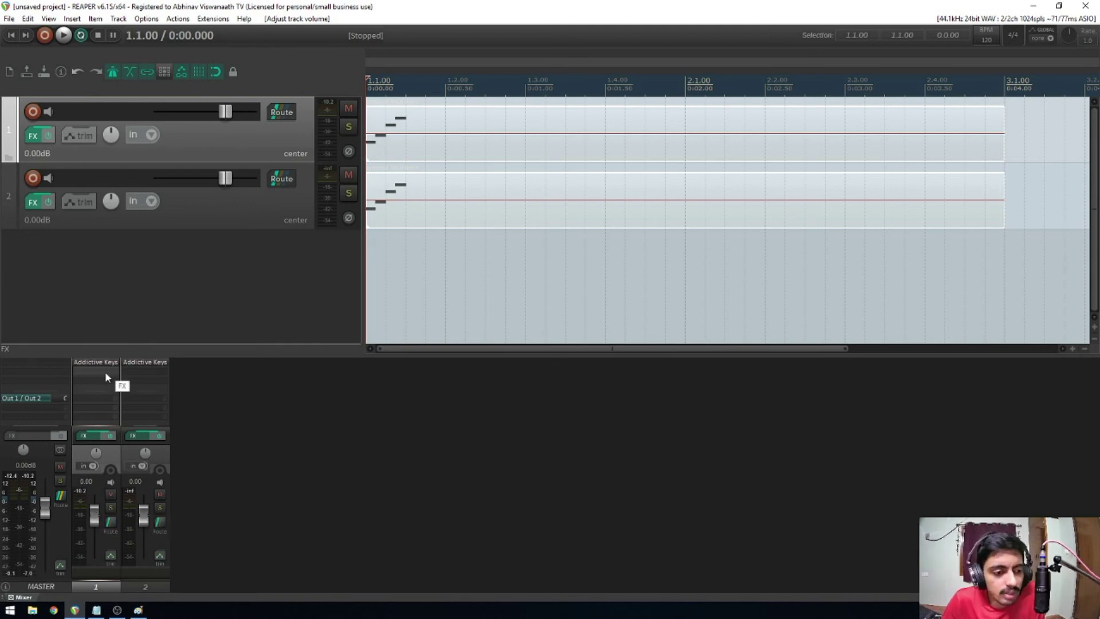
# Open track 1's FX chain, move its window clear of the track controls, and briefly open and dismiss the plug-in browser.
pyautogui.click(38, 140)
pyautogui.moveTo(136, 44); pyautogui.dragTo(393, 75)
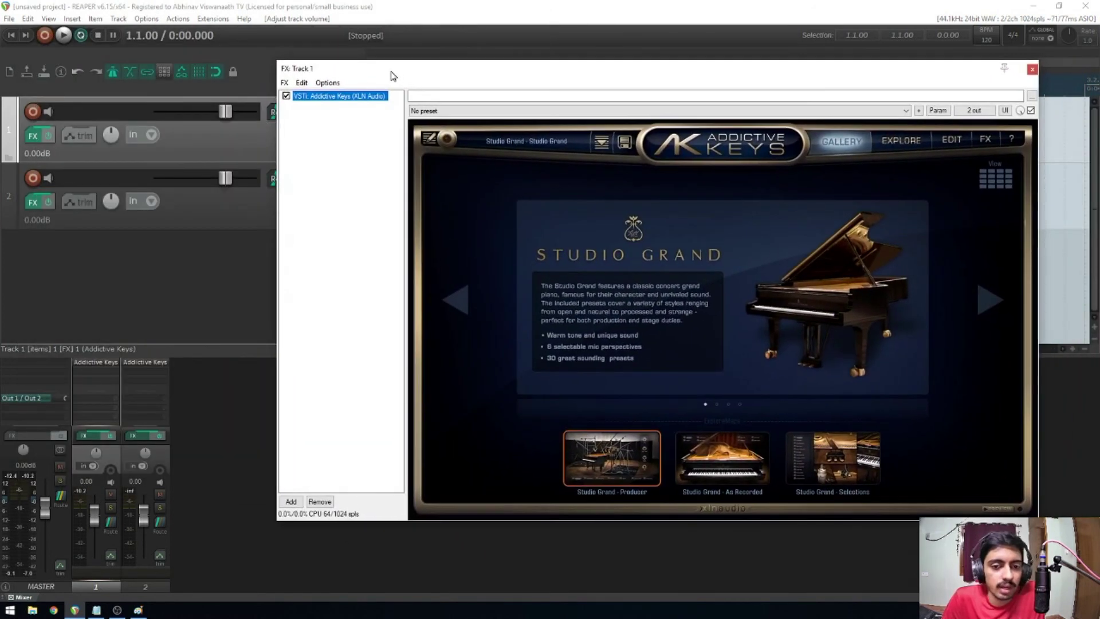
pyautogui.click(291, 502)
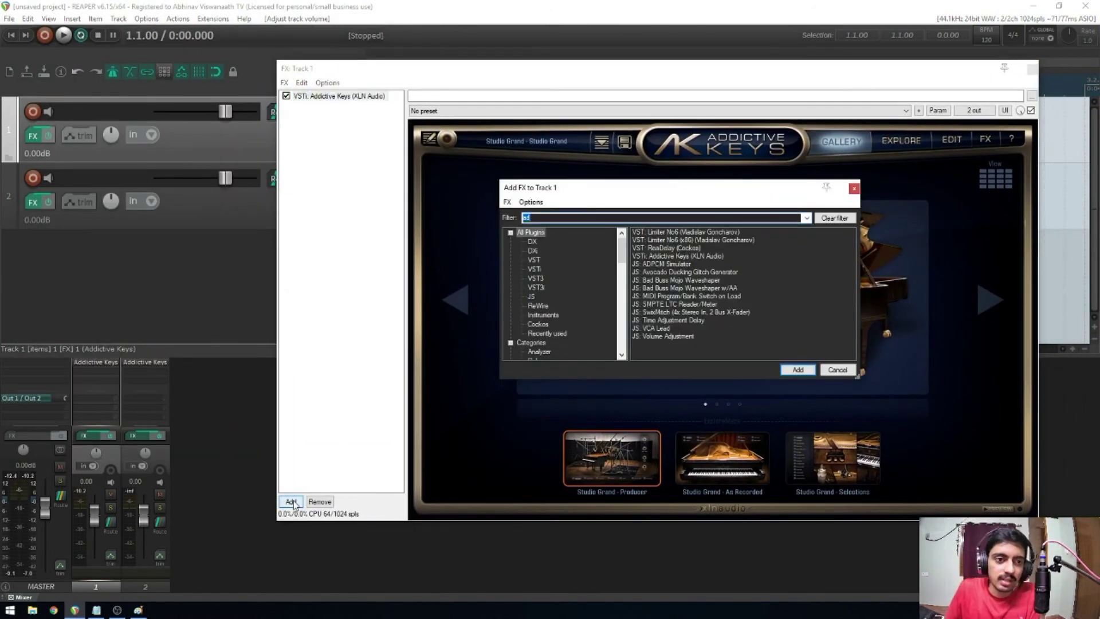
pyautogui.click(854, 189)
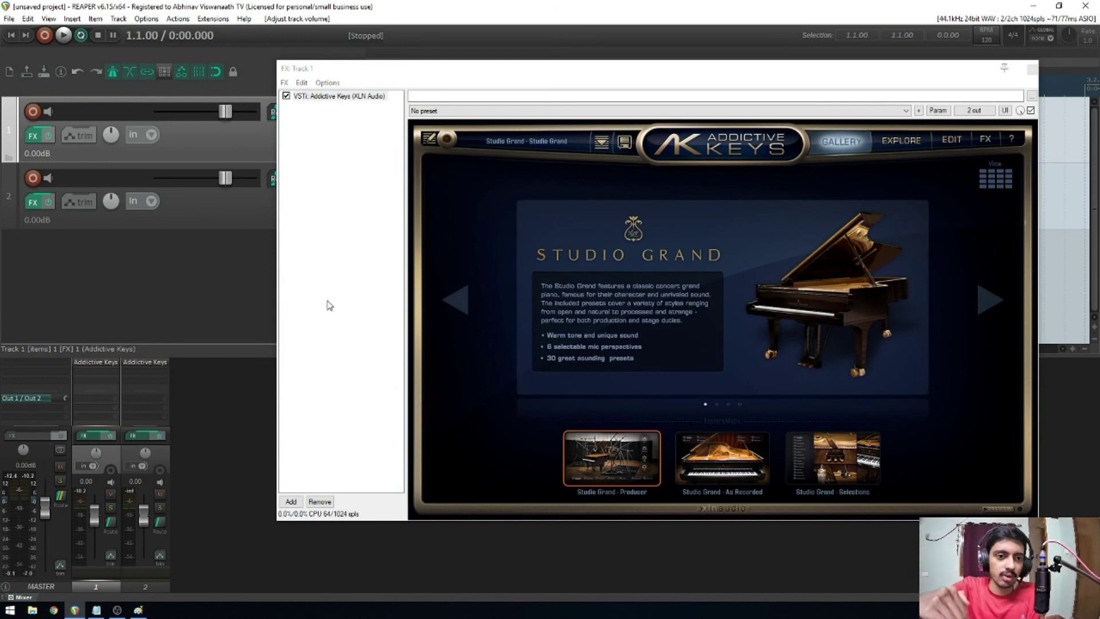
# Add VST: ReaEQ (Cockos) after Addictive Keys in track 1's FX chain, and move the FX window below the tracks.
pyautogui.click(291, 501)
pyautogui.write('e')
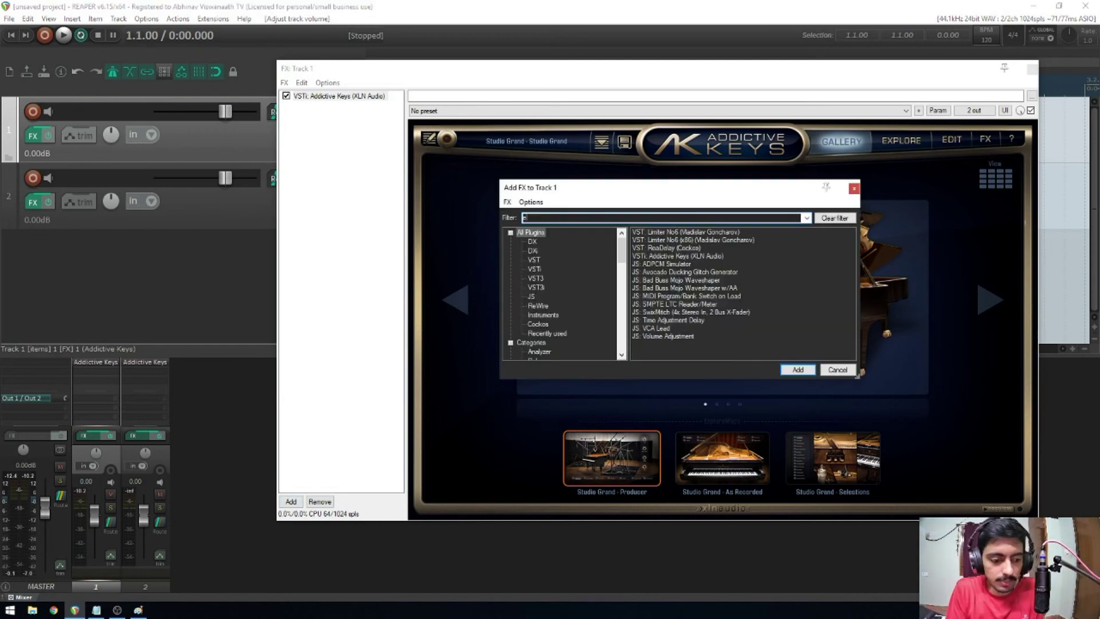
pyautogui.write('q')
pyautogui.click(664, 237)
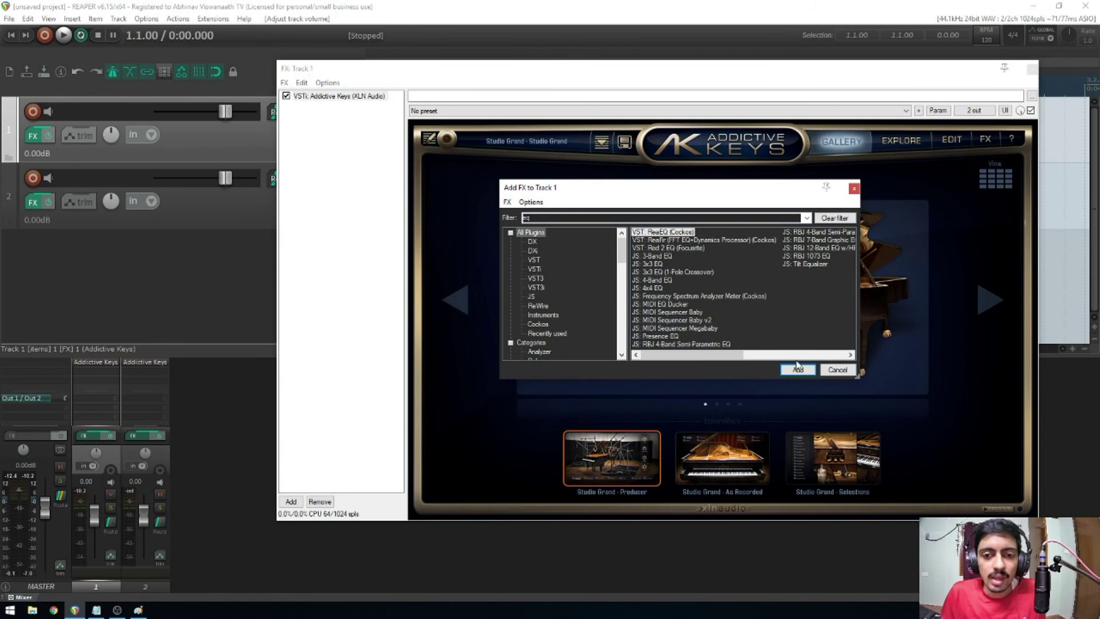
pyautogui.click(797, 369)
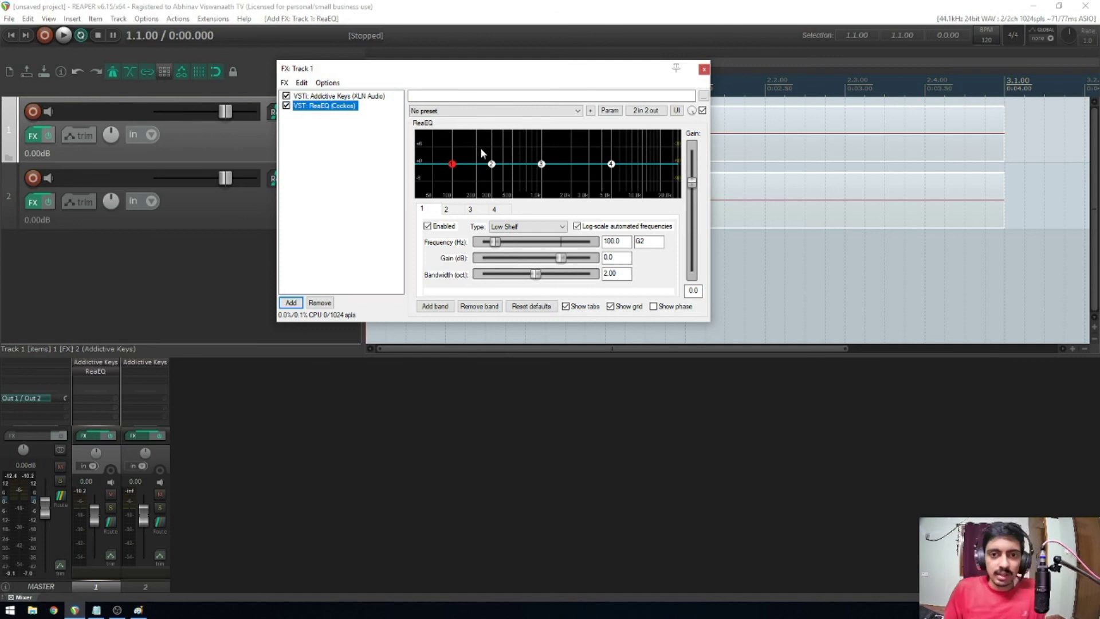
pyautogui.moveTo(496, 68); pyautogui.dragTo(554, 291)
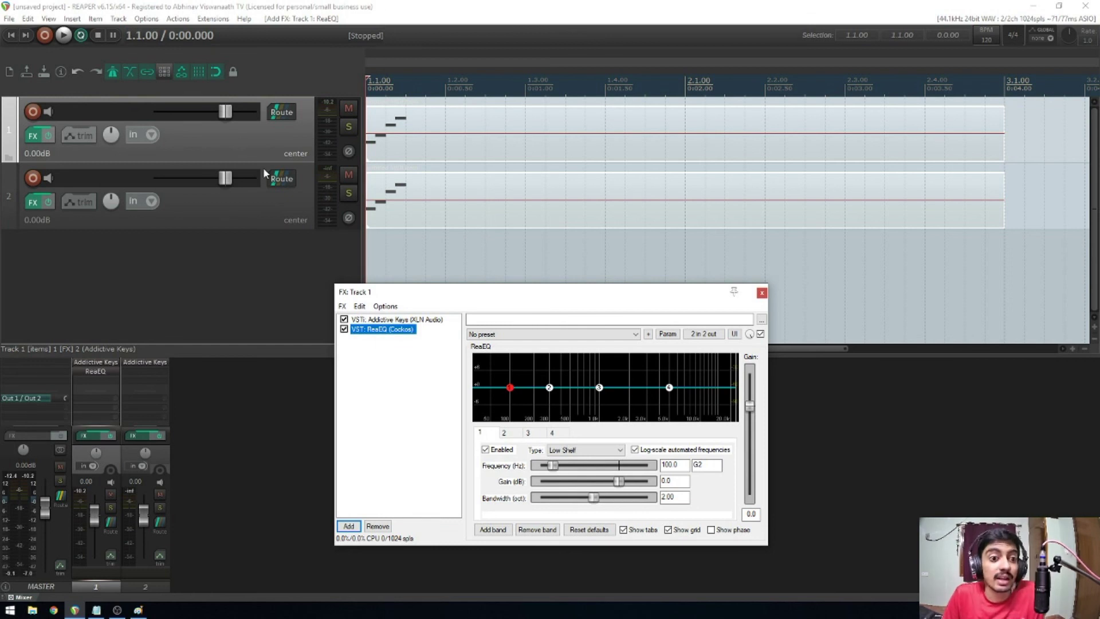
# Point out track 1's volume fader and the master meter, then raise the master fader slightly and reset it to 0.00 dB.
pyautogui.click(246, 144)
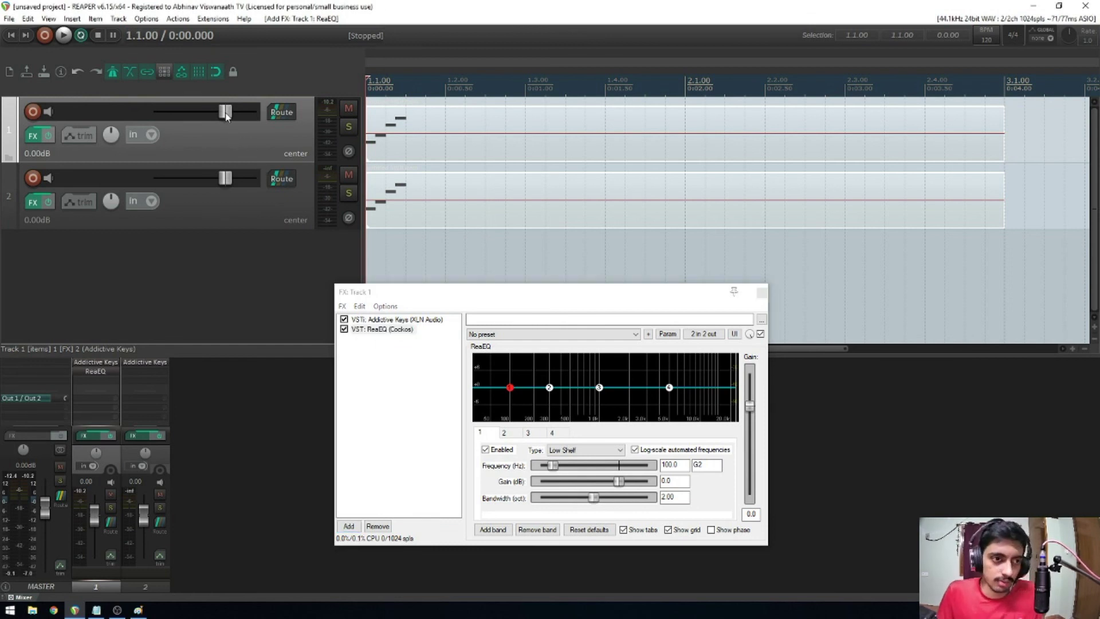
pyautogui.click(227, 115)
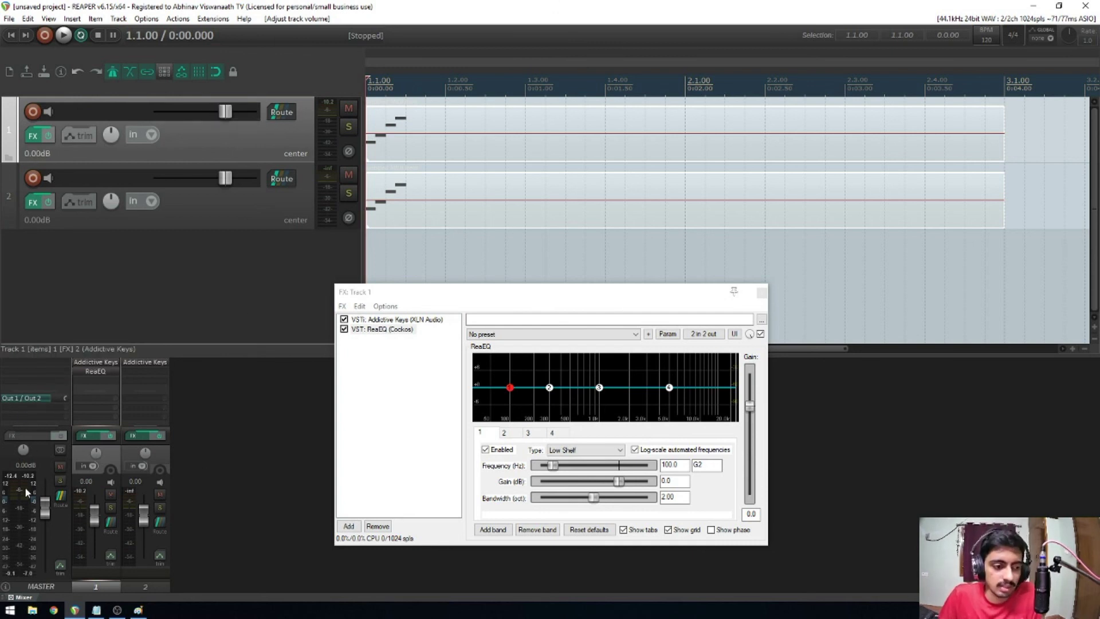
pyautogui.click(9, 528)
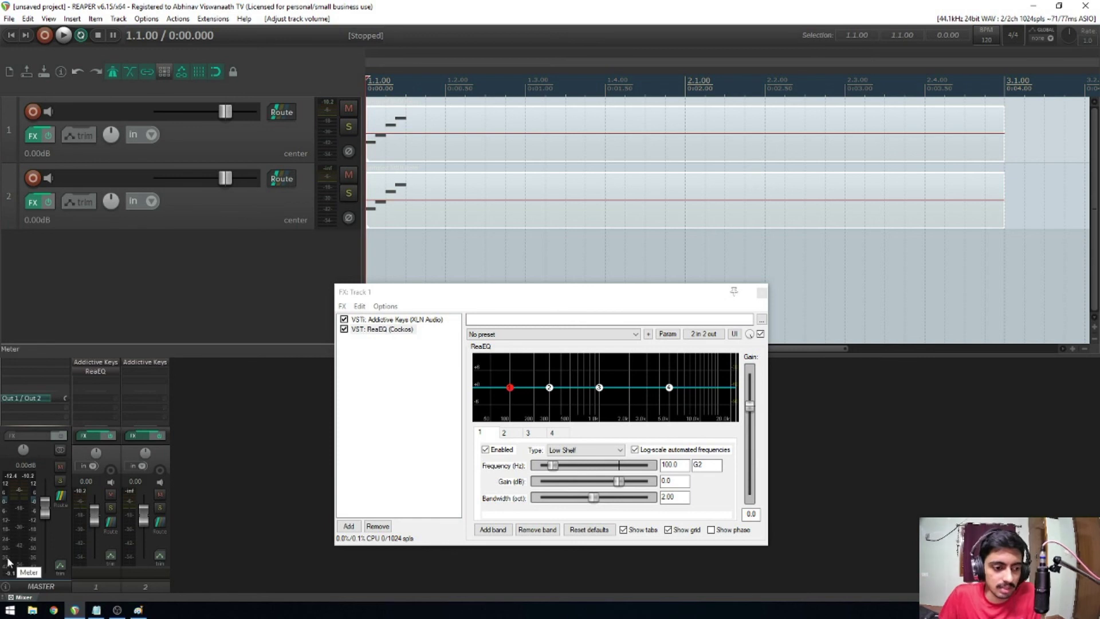
pyautogui.moveTo(46, 511)
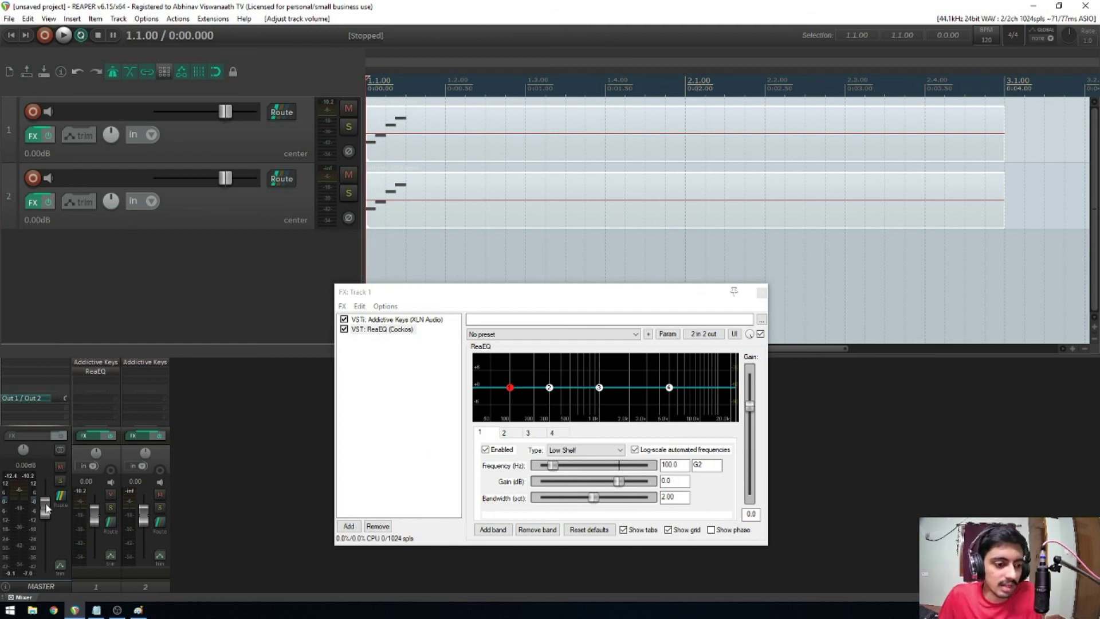
pyautogui.moveTo(45, 507); pyautogui.dragTo(47, 483)
pyautogui.doubleClick(47, 482)
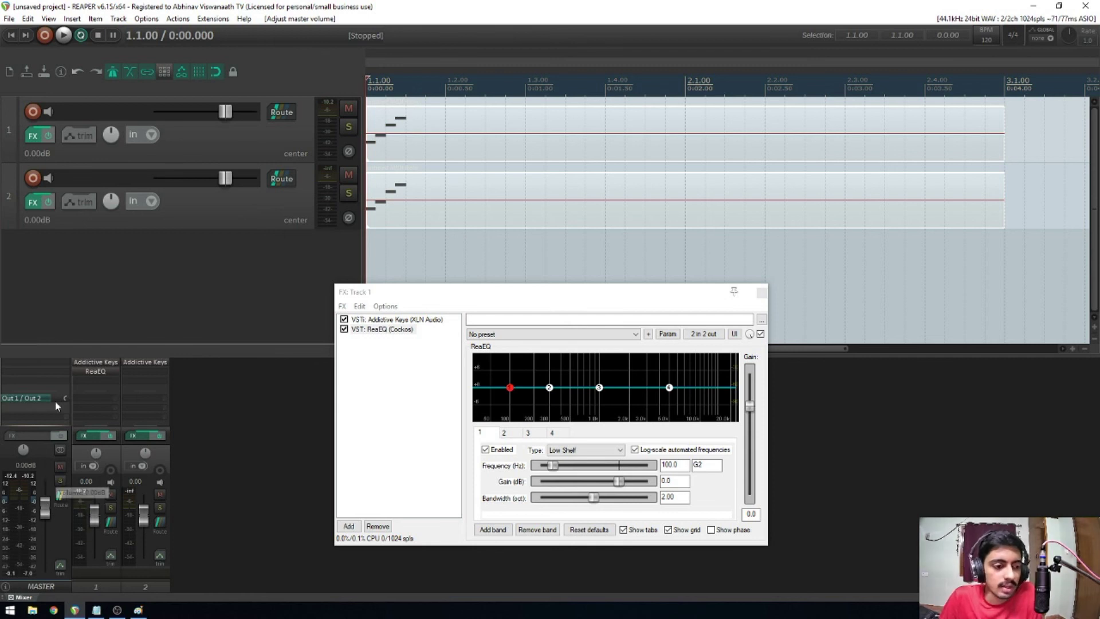